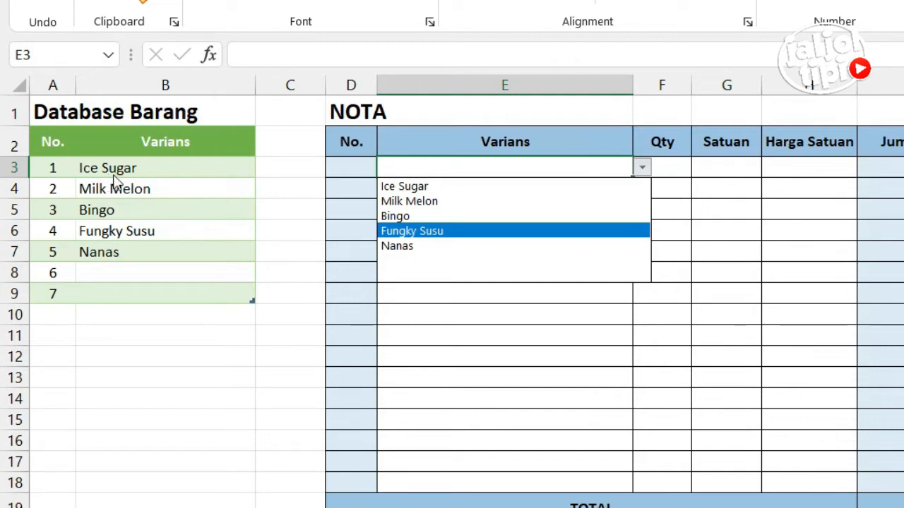
# Step: Add Taro as item 6 in cell B8 of the database and open the Varians drop-down in E3
pyautogui.click(170, 277)
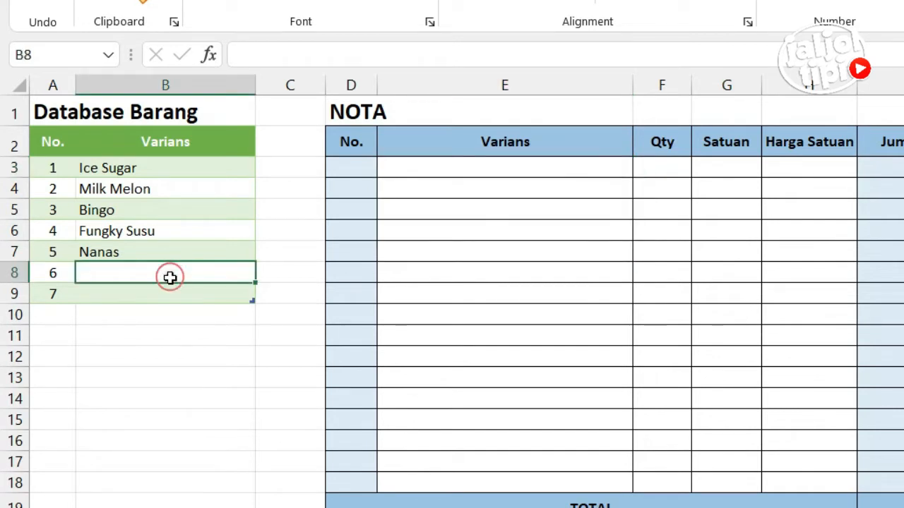
pyautogui.write('Taro')
pyautogui.press('Return')
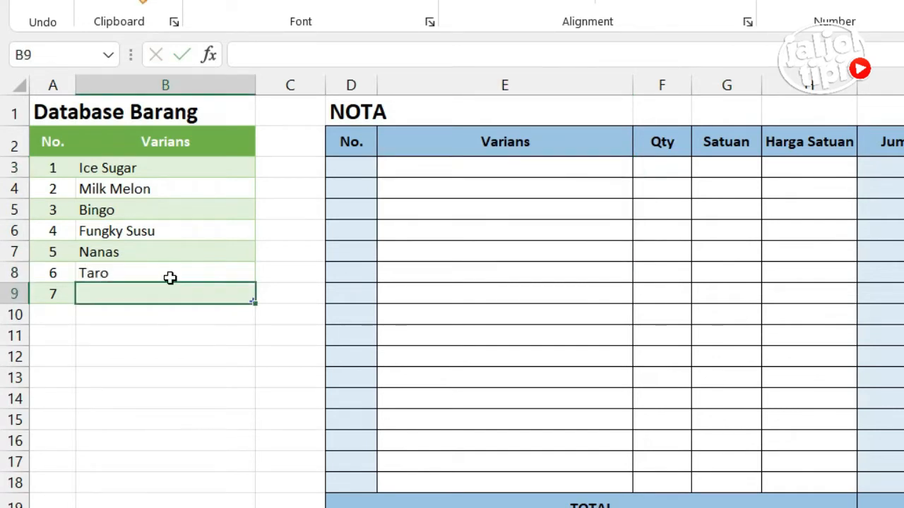
pyautogui.click(468, 169)
pyautogui.click(641, 168)
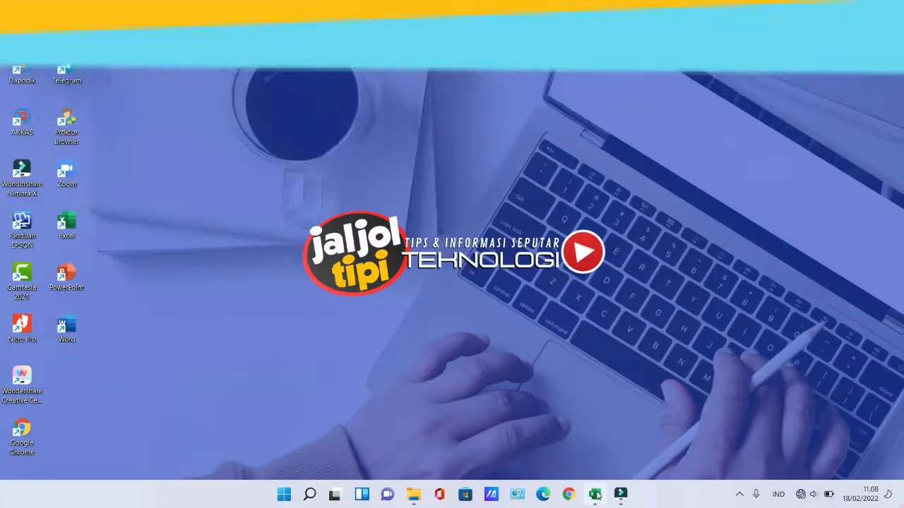
# Step: Switch to the Excel workbook and examine the numbered Varians entries in the Database Barang table
pyautogui.click(596, 494)
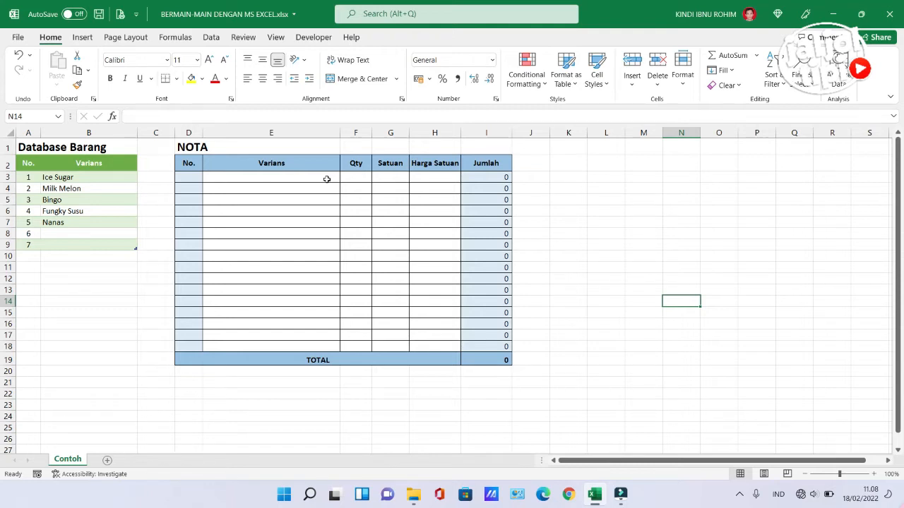
pyautogui.click(75, 177)
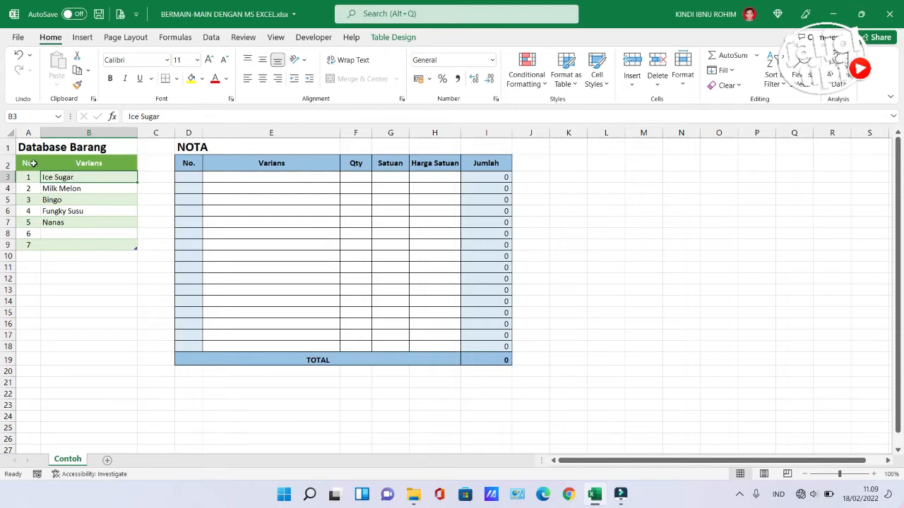
pyautogui.moveTo(32, 163); pyautogui.dragTo(106, 241)
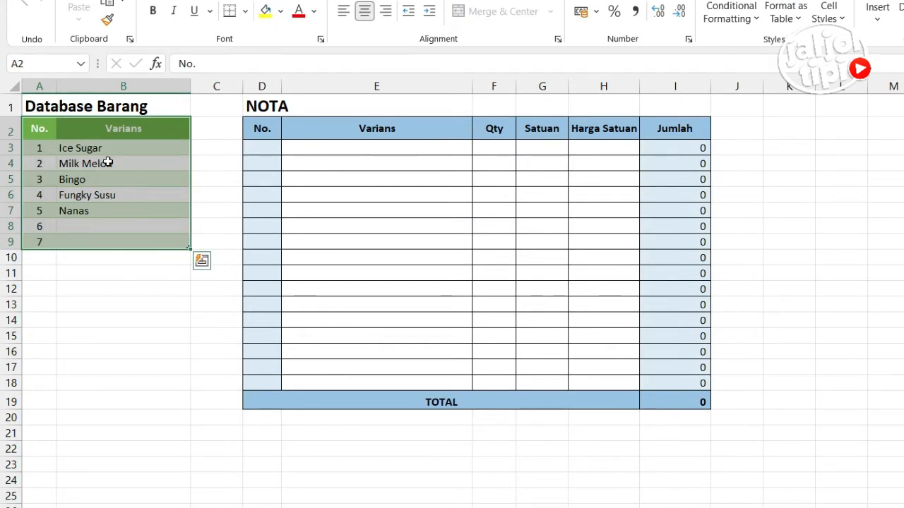
pyautogui.click(107, 163)
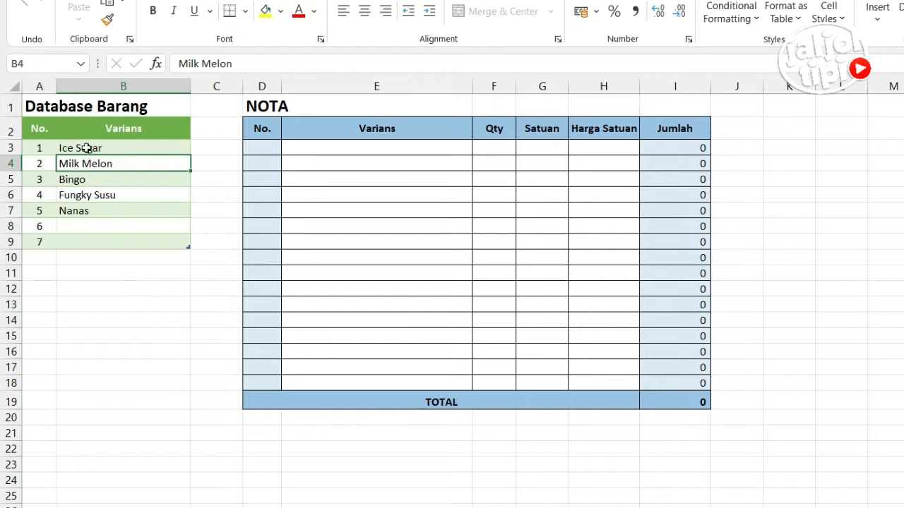
pyautogui.click(86, 149)
pyautogui.click(98, 179)
pyautogui.click(101, 209)
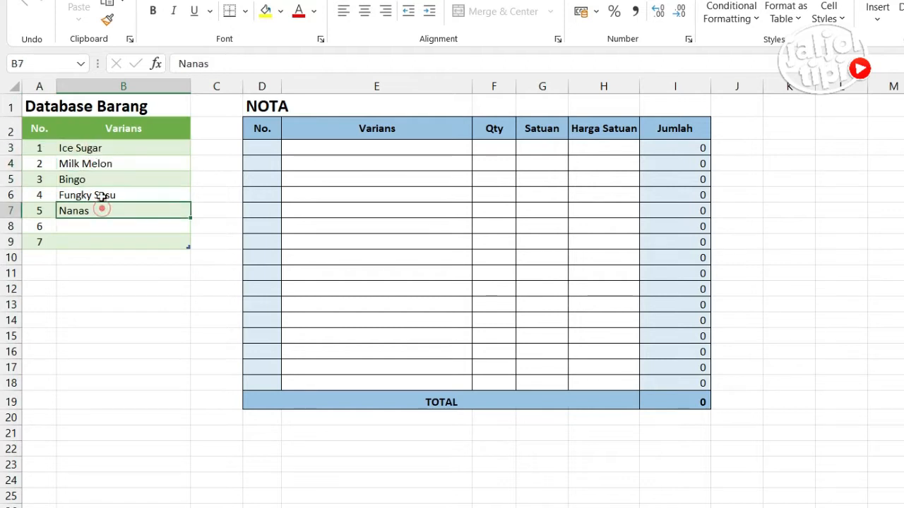
pyautogui.click(96, 136)
pyautogui.click(91, 161)
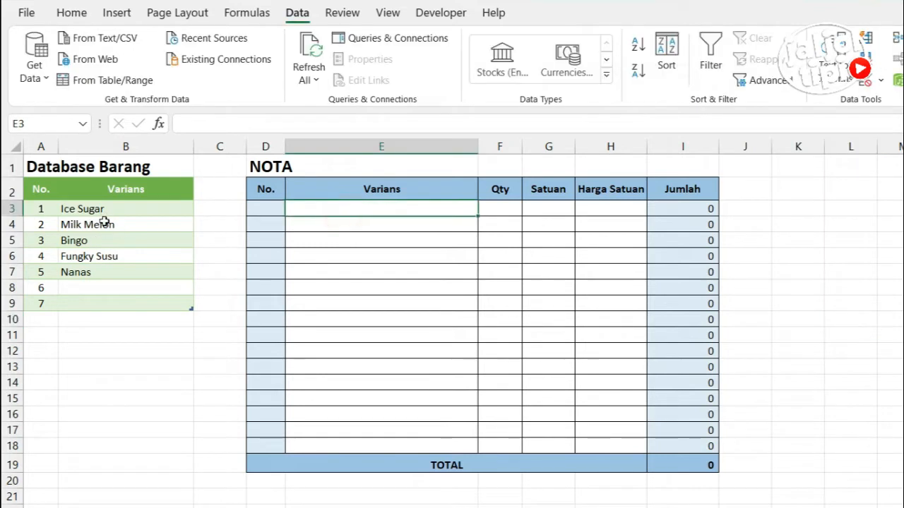
# Step: Start a Data Validation rule for the NOTA Varians cells E3:E18 and allow List as its criteria
pyautogui.moveTo(342, 208); pyautogui.dragTo(370, 443)
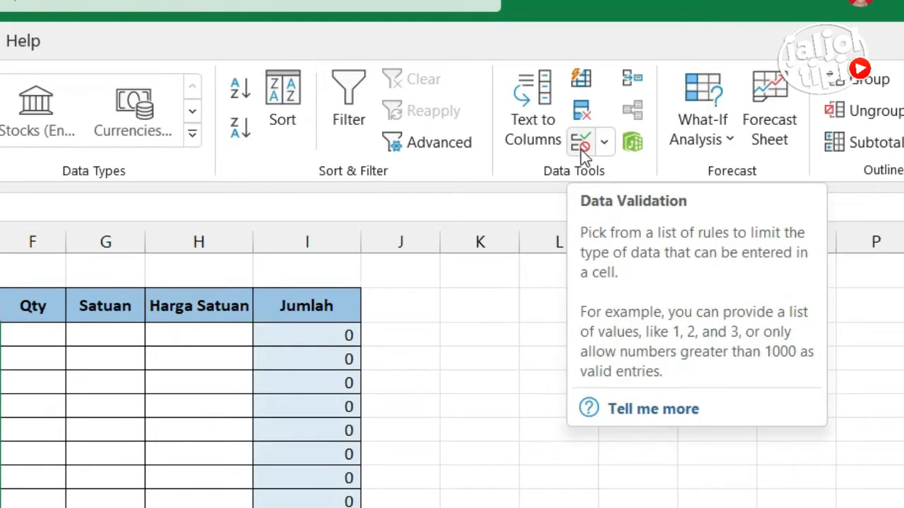
pyautogui.click(581, 150)
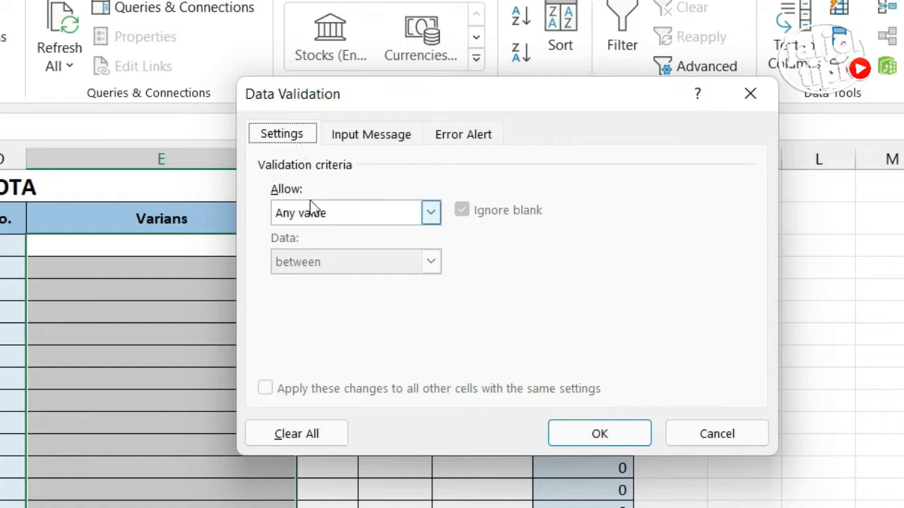
pyautogui.click(406, 215)
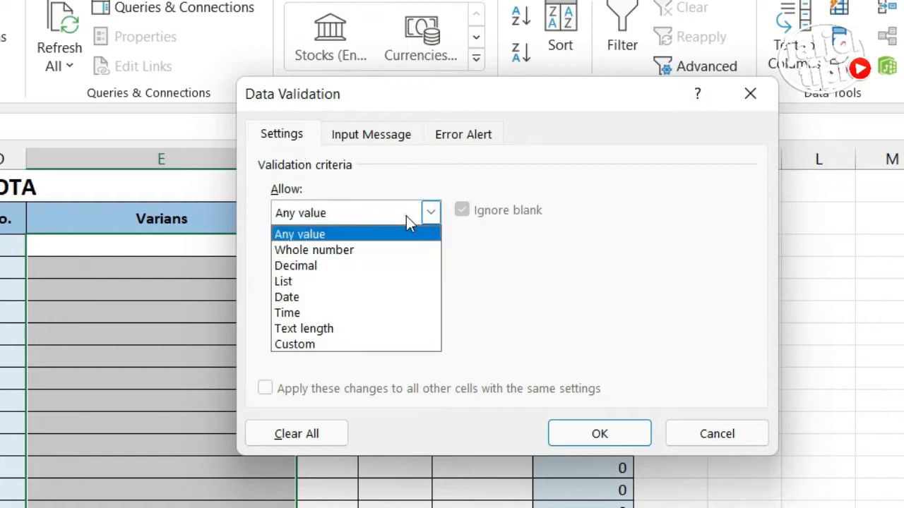
pyautogui.click(322, 282)
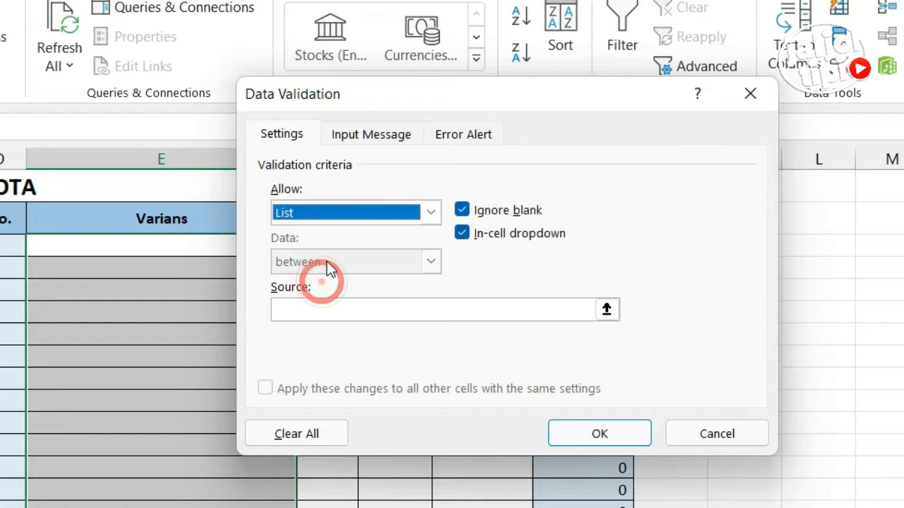
# Step: Set the list source to =$B$3:$B$9, apply the validation, and open the drop-down in E3 to check it
pyautogui.click(296, 311)
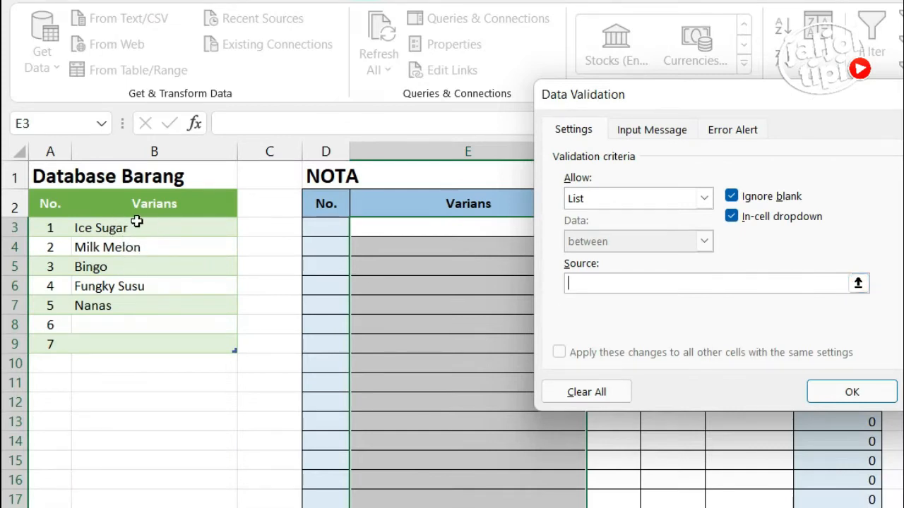
pyautogui.click(124, 234)
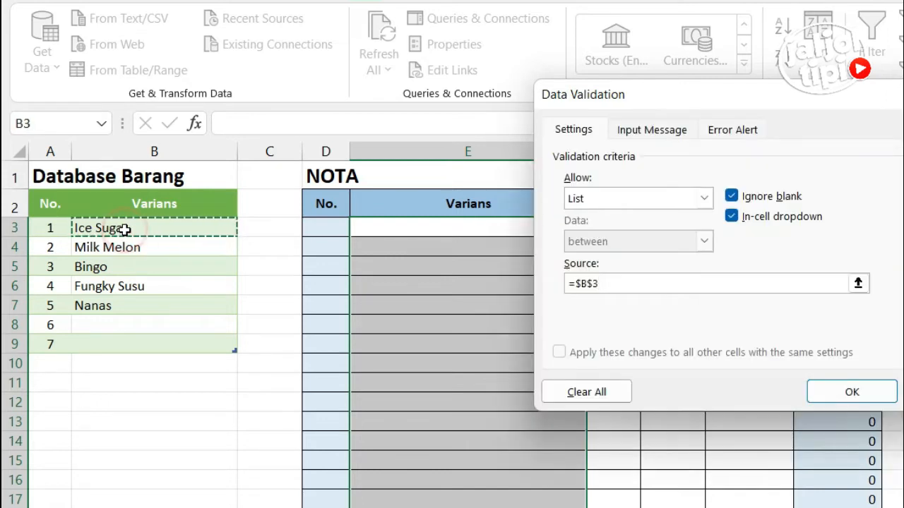
pyautogui.moveTo(125, 228); pyautogui.dragTo(155, 344)
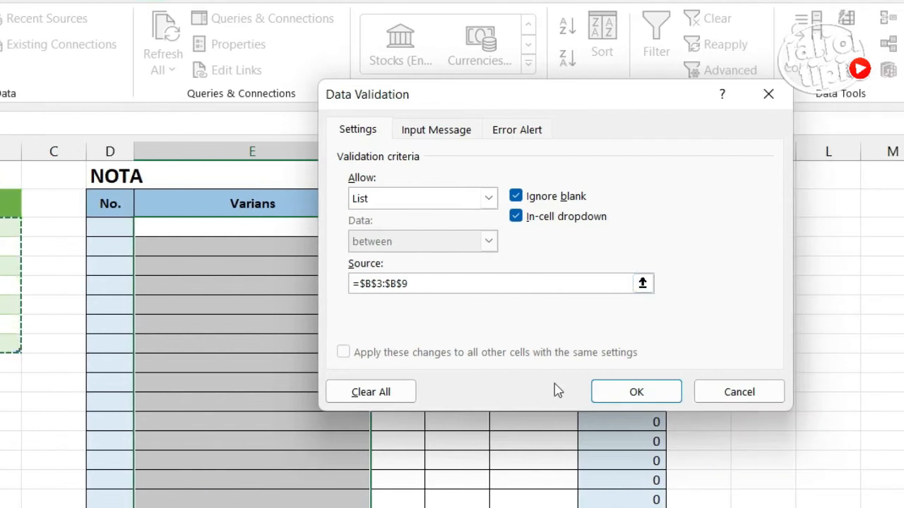
pyautogui.click(611, 394)
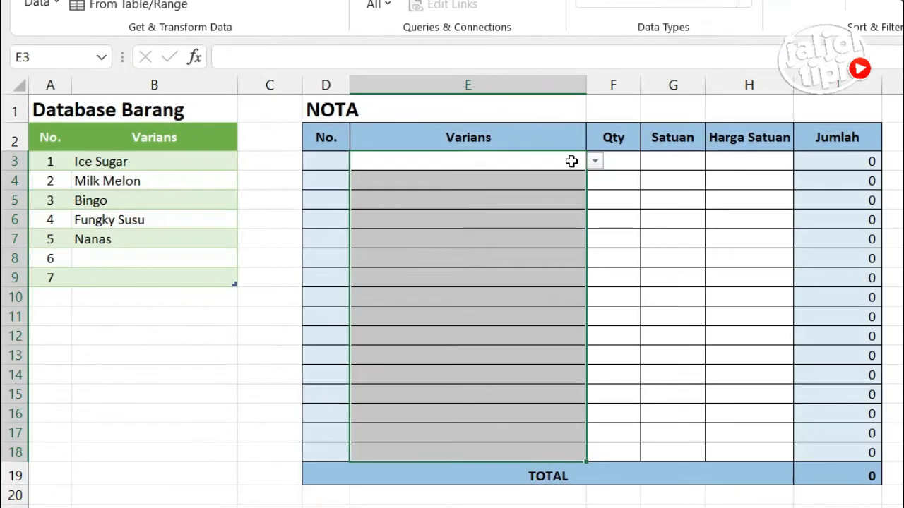
pyautogui.click(571, 161)
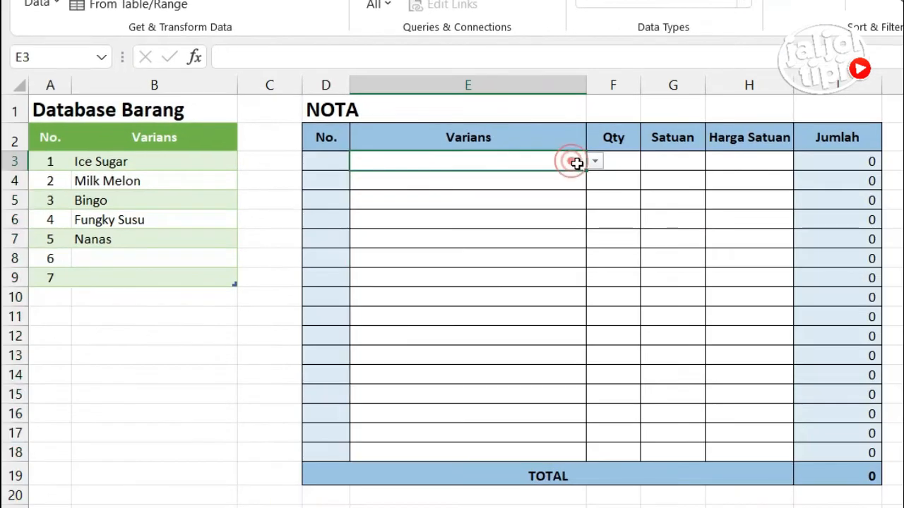
pyautogui.click(595, 164)
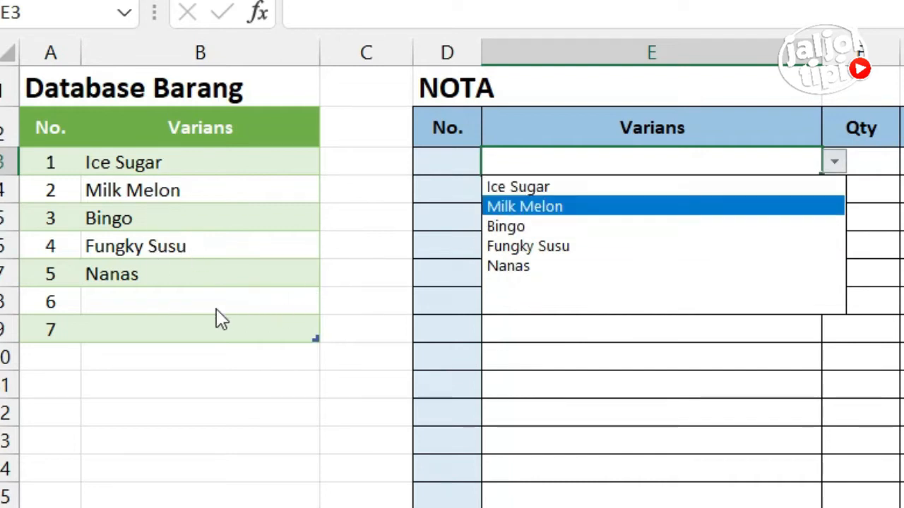
# Step: Add Mango in B8 and Mochi in B9 as items 6 and 7 of the database
pyautogui.click(120, 303)
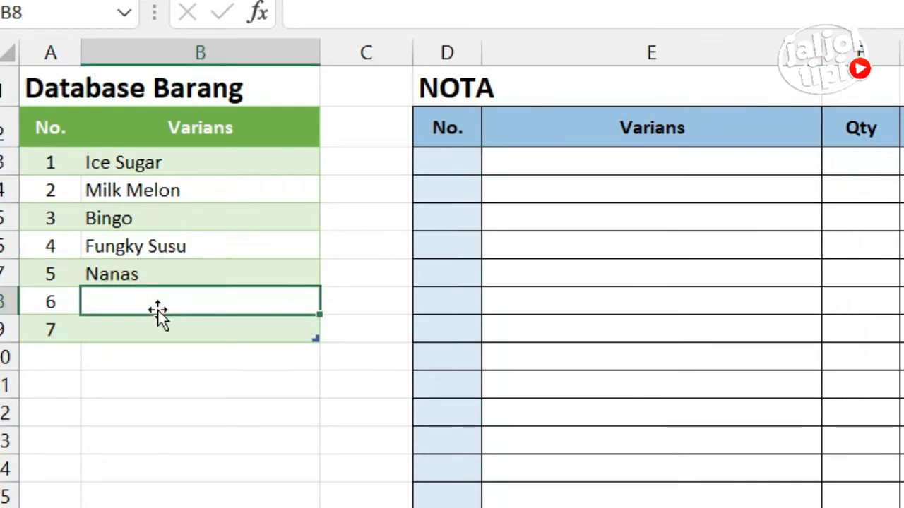
pyautogui.write('Mango')
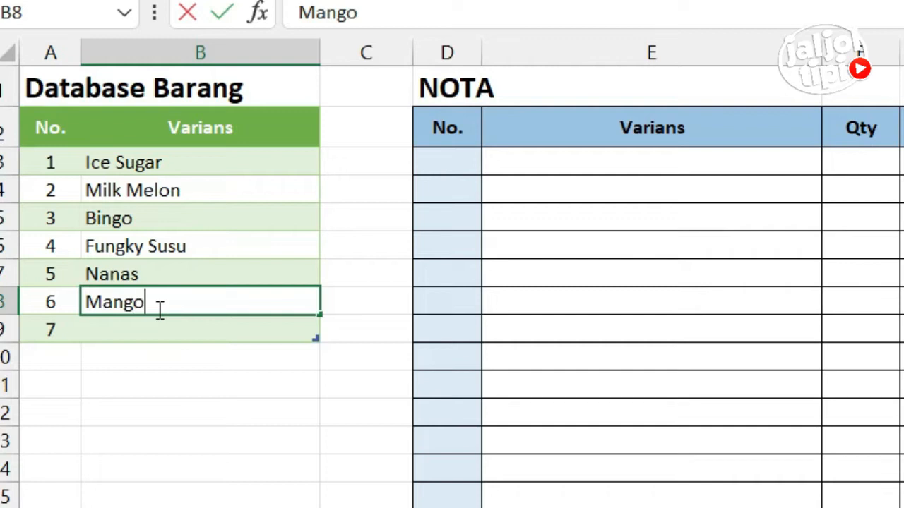
pyautogui.press('Return')
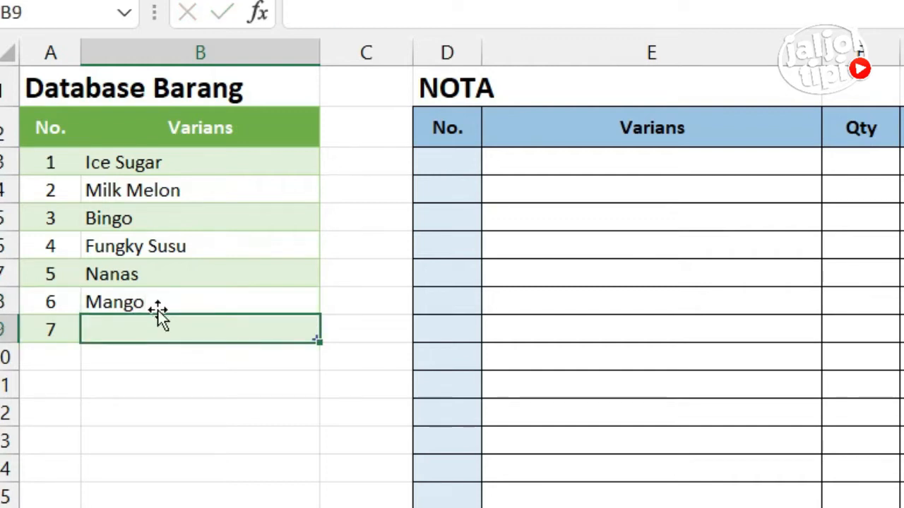
pyautogui.write('Mochi')
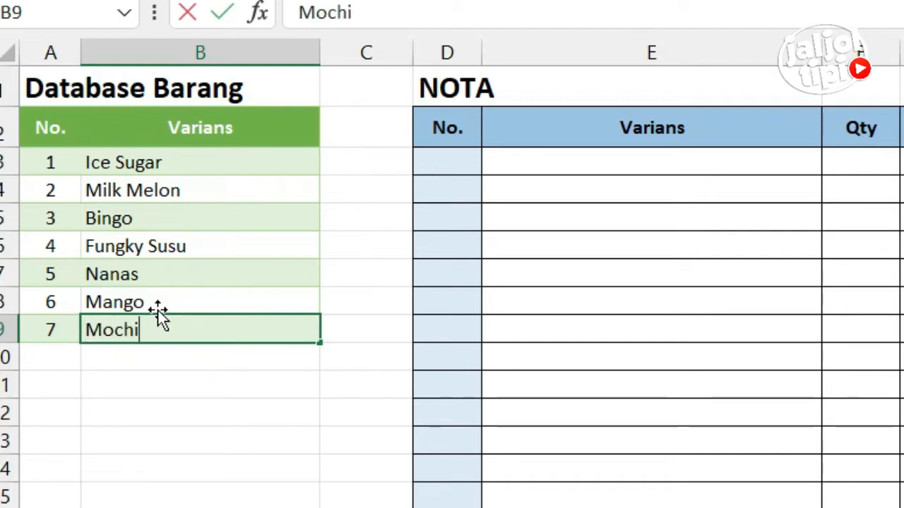
pyautogui.press('Return')
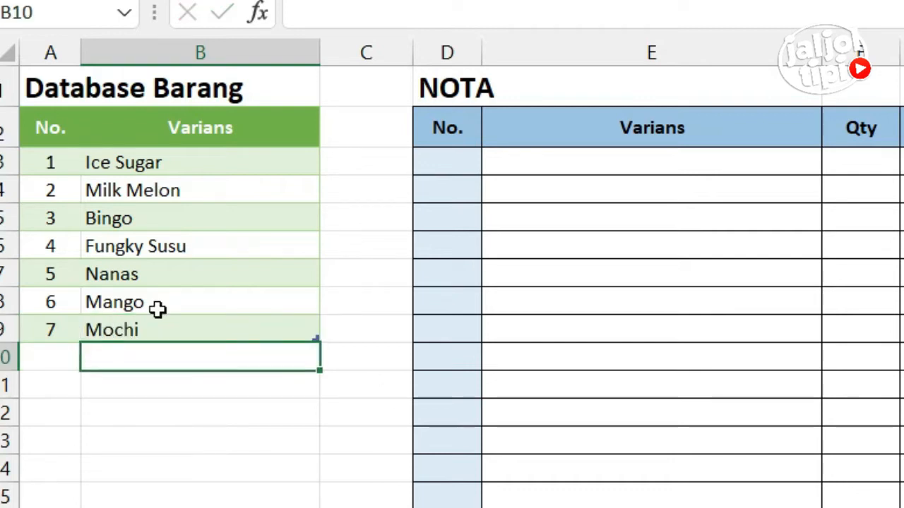
# Step: Check the Varians drop-down in E3 for the newly added database items
pyautogui.click(99, 275)
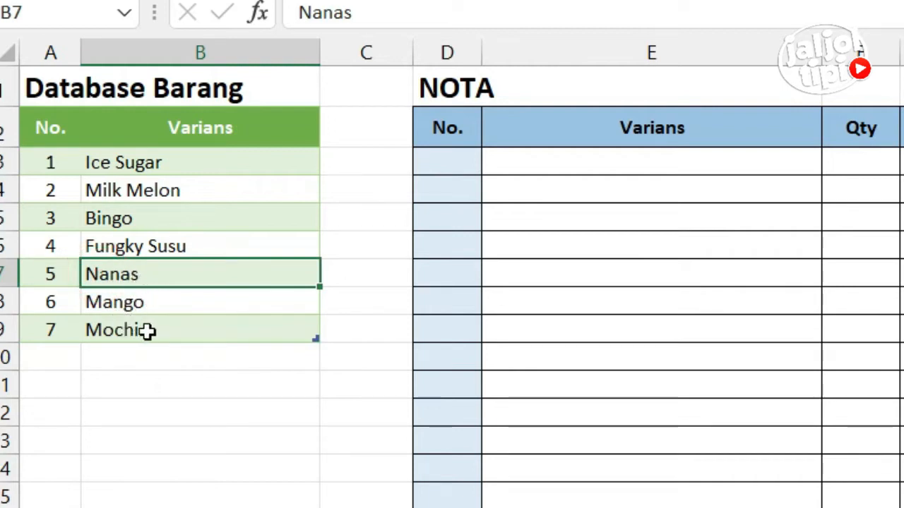
pyautogui.click(641, 164)
pyautogui.click(832, 164)
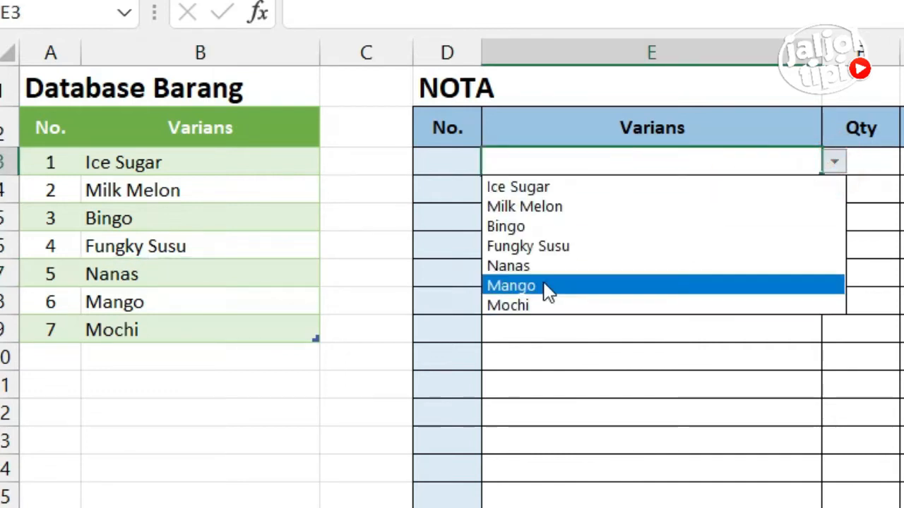
pyautogui.click(568, 164)
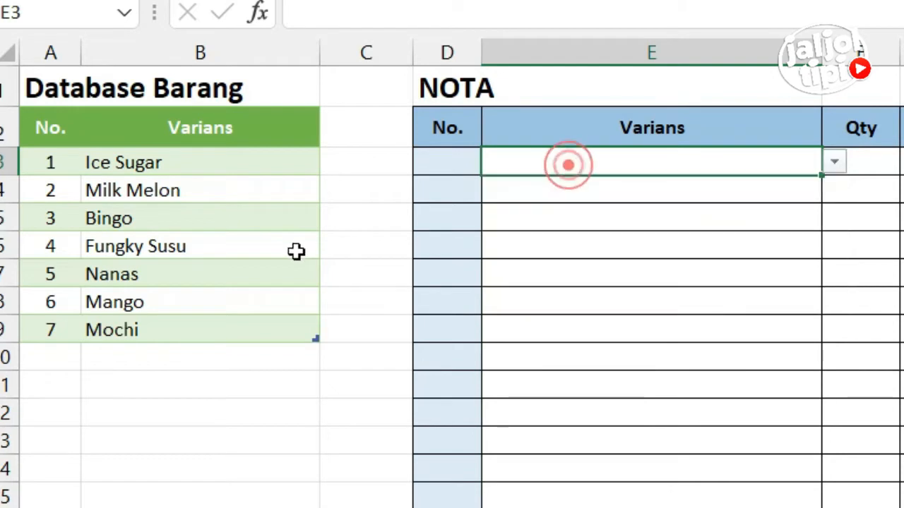
# Step: Delete Mochi from B9 and check the drop-down list in E3 again
pyautogui.click(175, 324)
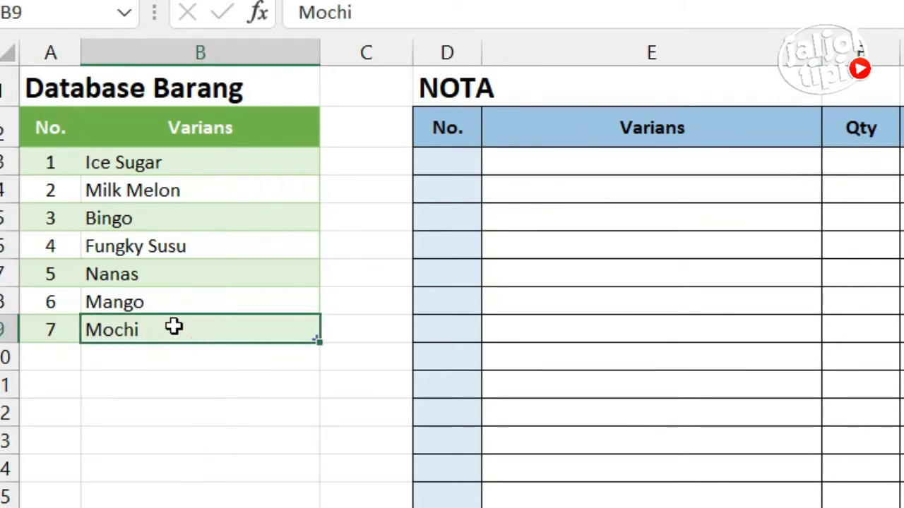
pyautogui.press('Delete')
pyautogui.click(686, 164)
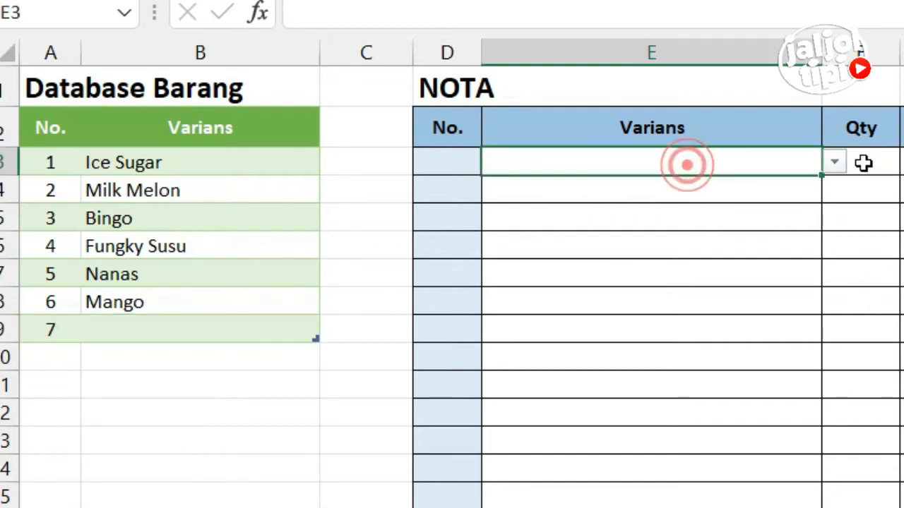
pyautogui.click(834, 164)
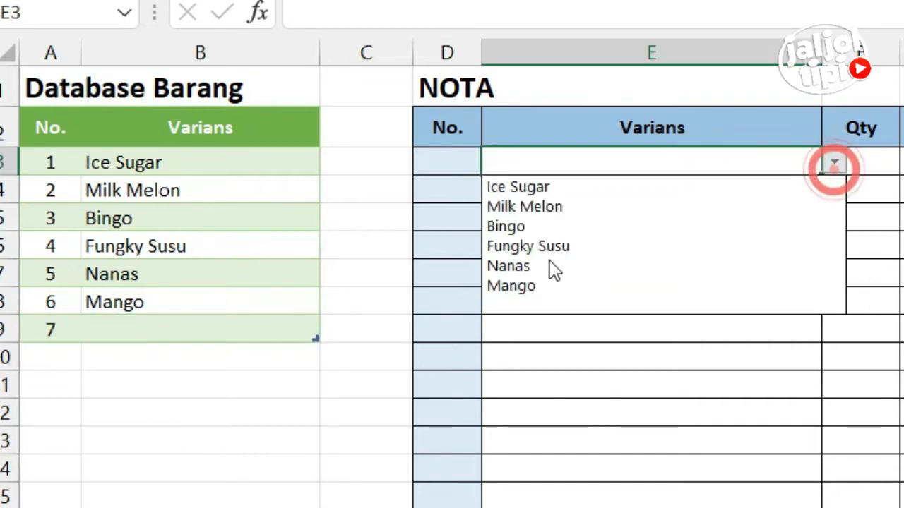
pyautogui.click(677, 162)
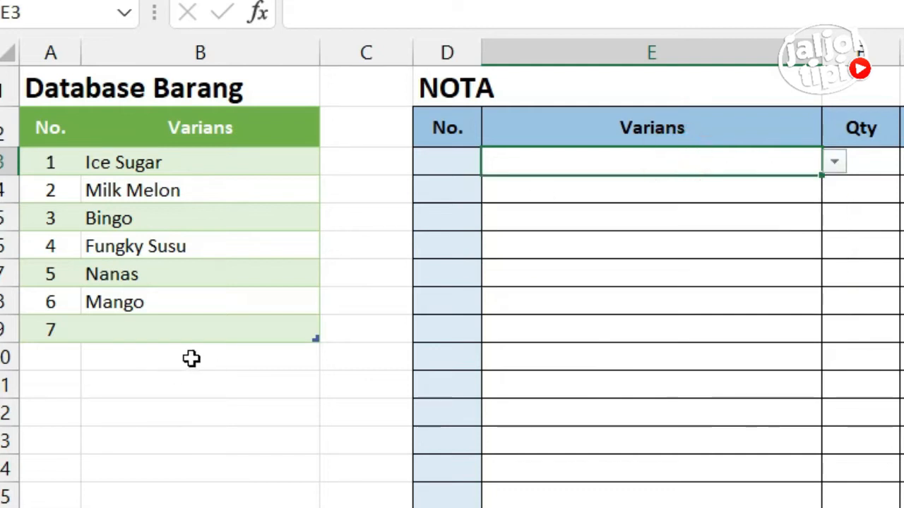
# Step: Re-enter Mochi as item 7 in cell B9 of the database
pyautogui.click(191, 358)
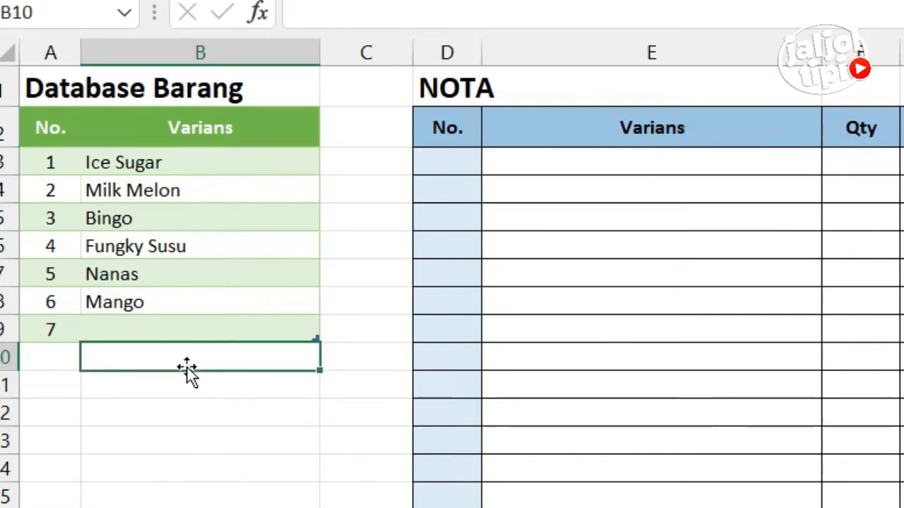
pyautogui.click(191, 331)
pyautogui.write('M')
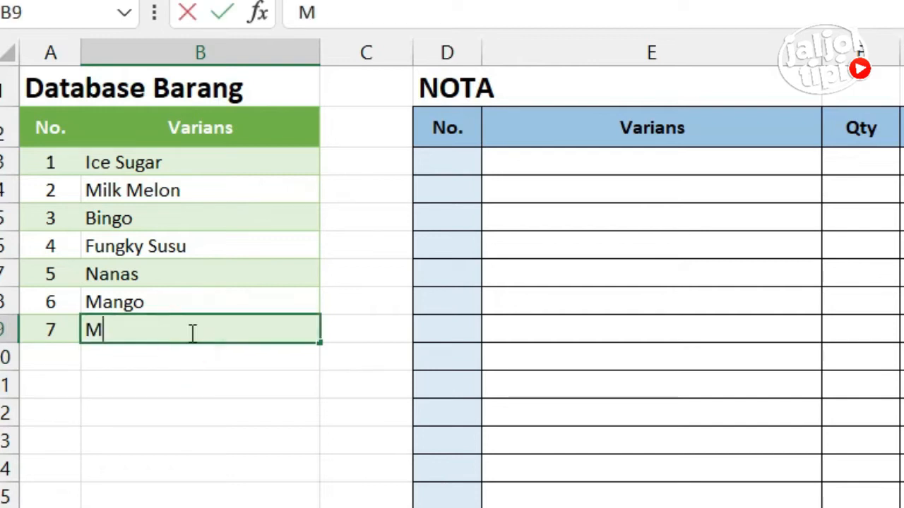
pyautogui.write('ochi')
pyautogui.press('Return')
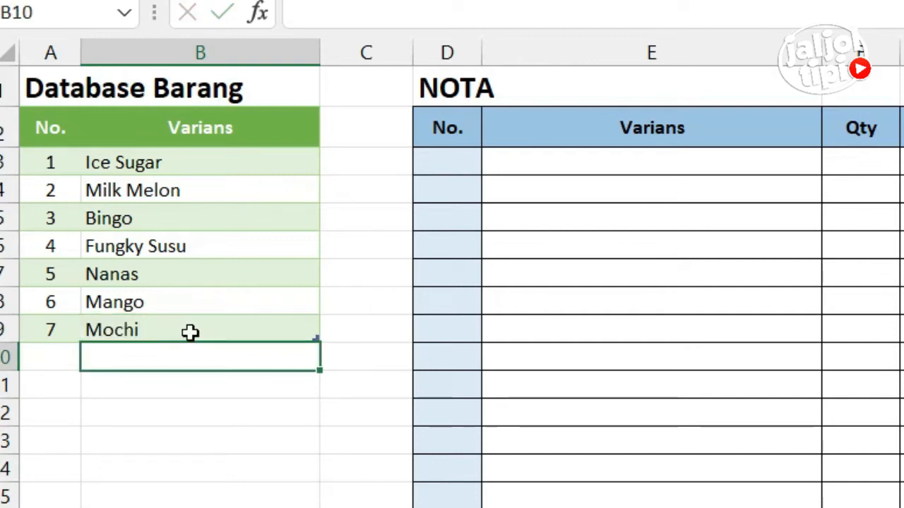
# Step: Add Jagung as a new item in cell B10 of the Database Barang table
pyautogui.write('Jangung')
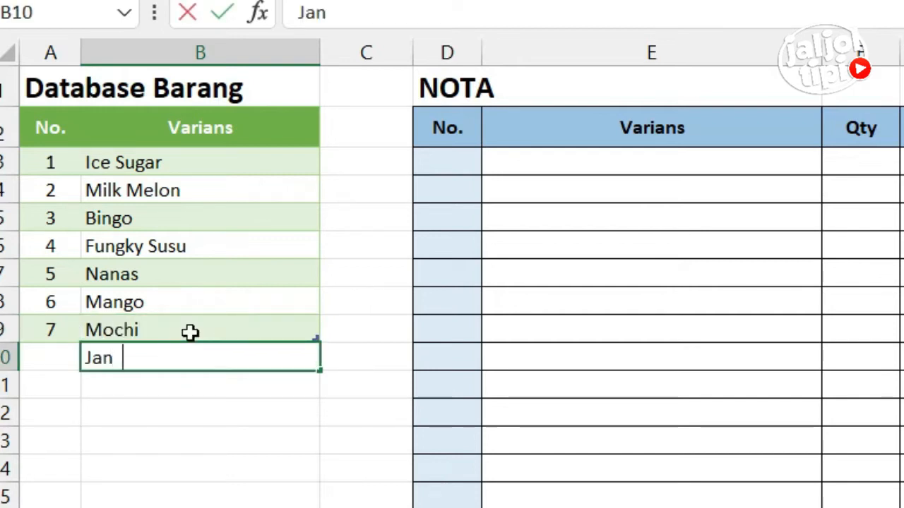
pyautogui.press('BackSpace')
pyautogui.press('BackSpace')
pyautogui.press('BackSpace')
pyautogui.press('BackSpace')
pyautogui.press('BackSpace')
pyautogui.write('gung')
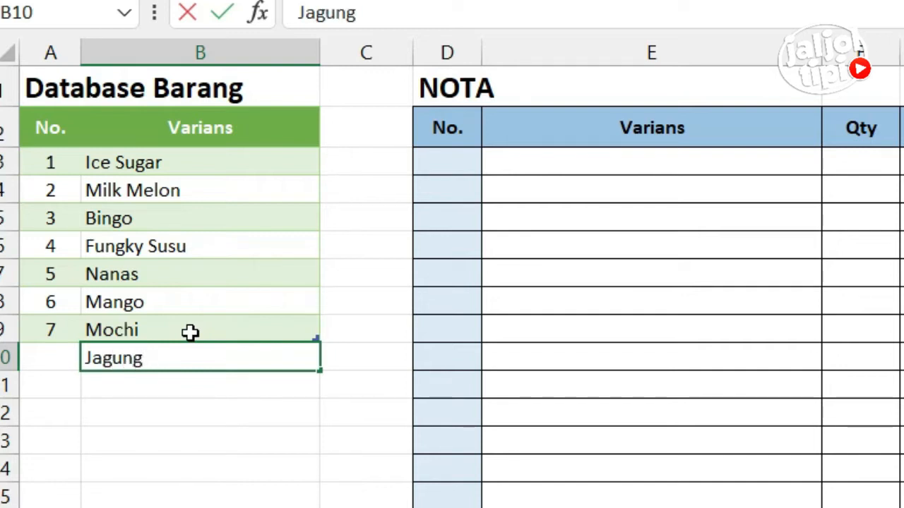
pyautogui.press('Return')
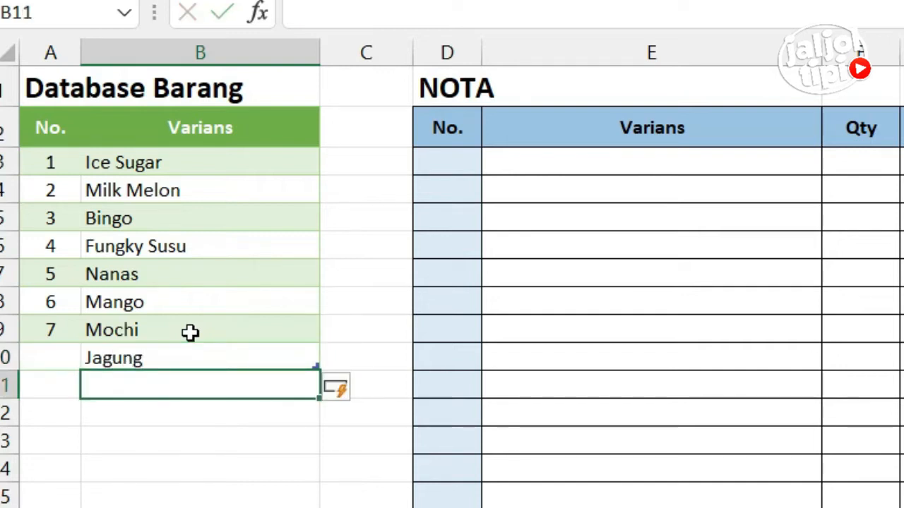
# Step: Check the Varians drop-down list in E3 for the newly added Jagung item
pyautogui.click(631, 164)
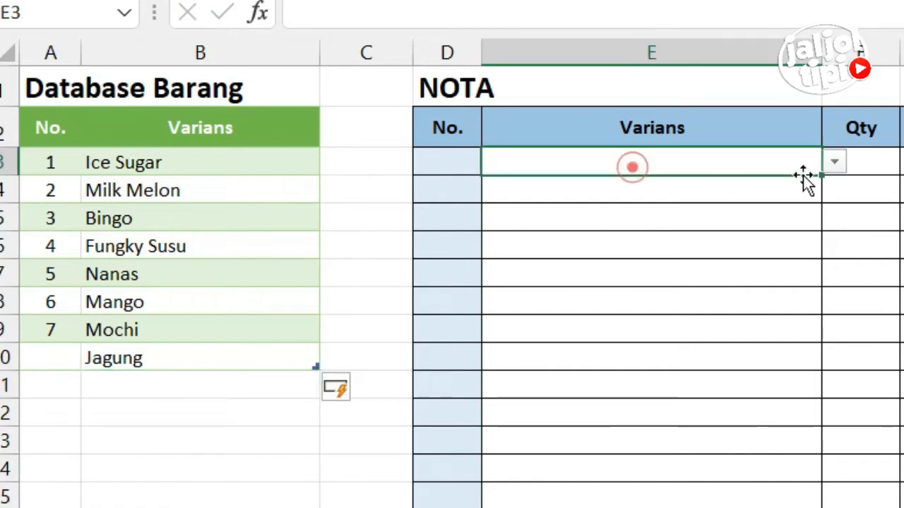
pyautogui.click(834, 161)
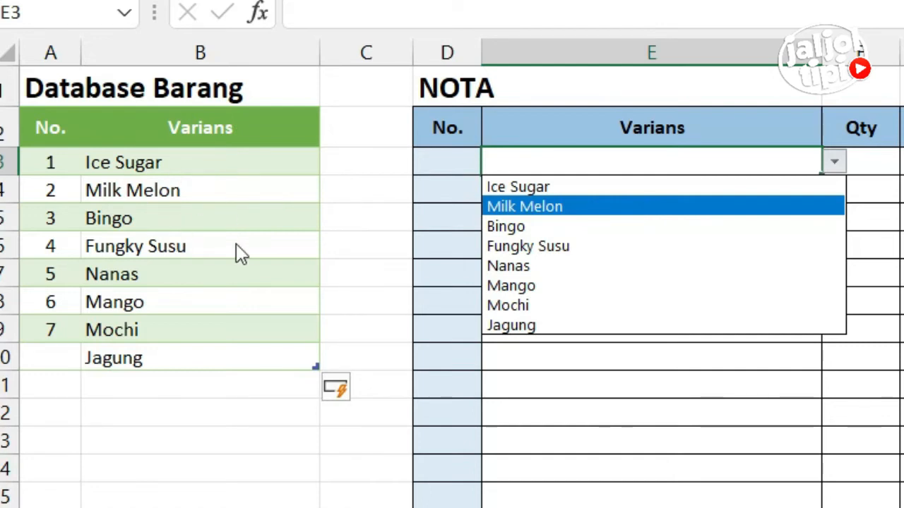
pyautogui.click(218, 190)
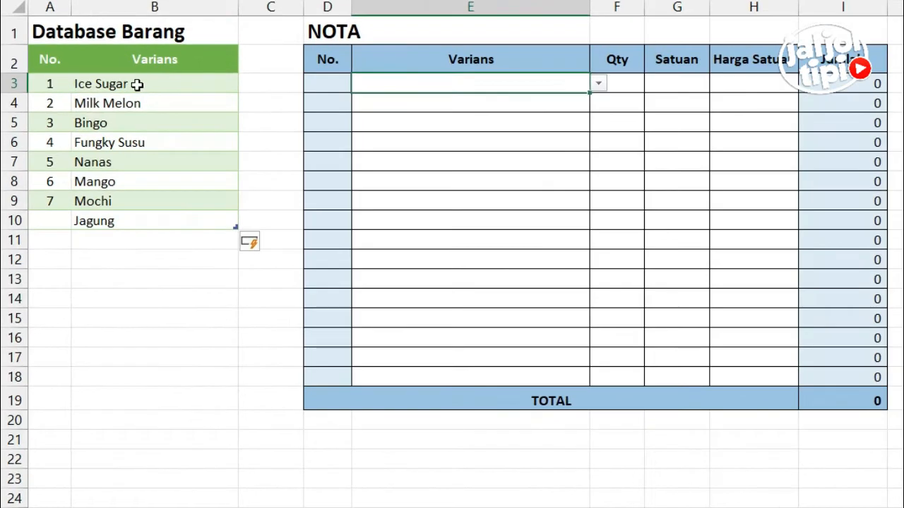
# Step: Copy the item names in B3:B10 to a plain, unformatted range starting at B15, outside the table
pyautogui.moveTo(100, 199); pyautogui.dragTo(102, 294)
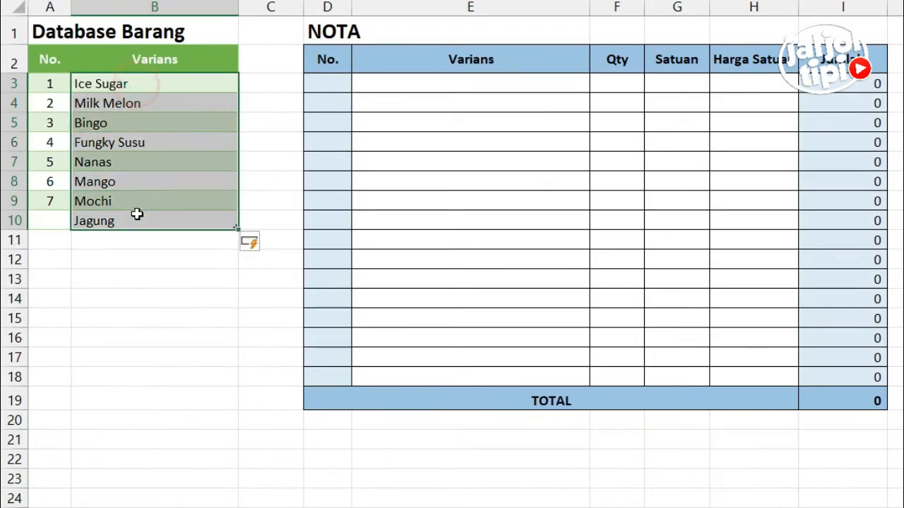
pyautogui.hotkey('ctrl', 'c')
pyautogui.click(106, 319)
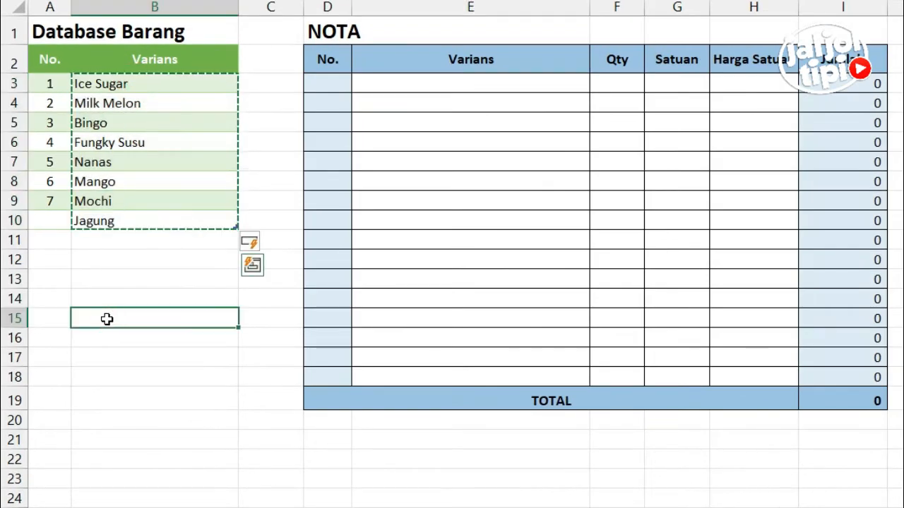
pyautogui.rightClick(107, 319)
pyautogui.click(193, 132)
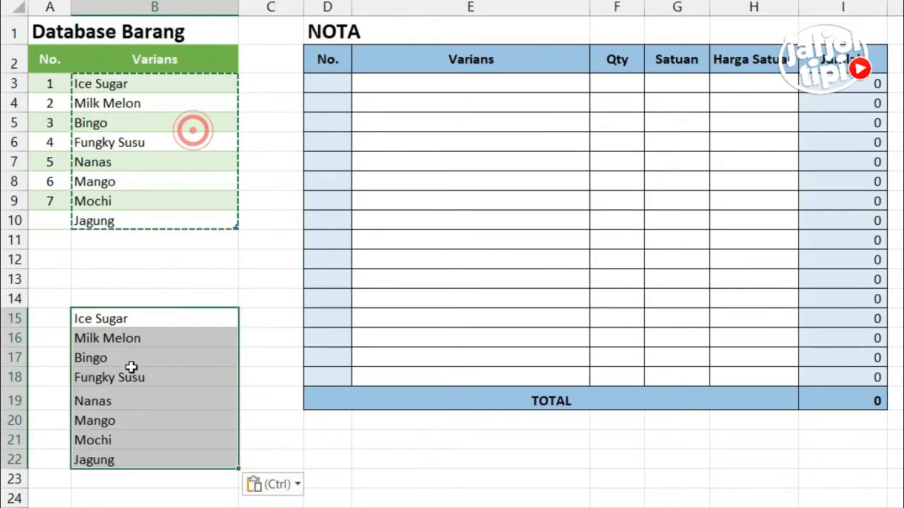
pyautogui.click(107, 298)
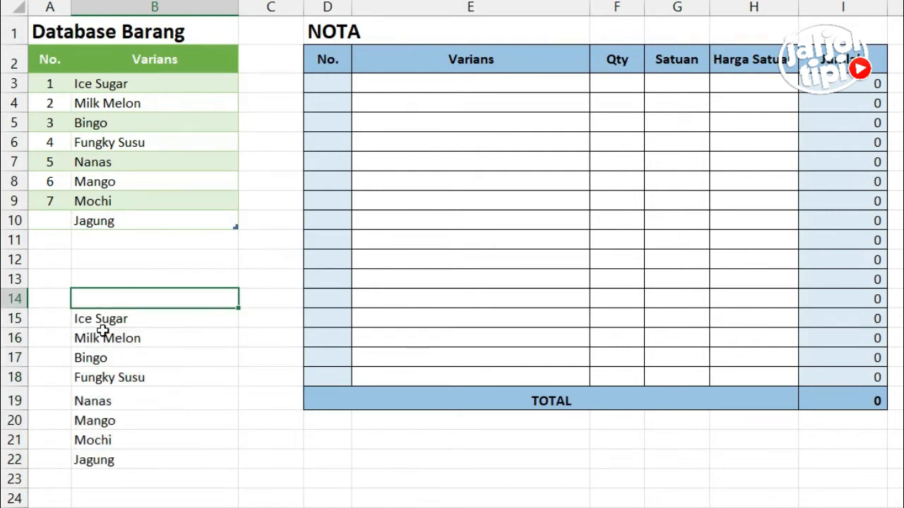
pyautogui.moveTo(101, 317); pyautogui.dragTo(106, 459)
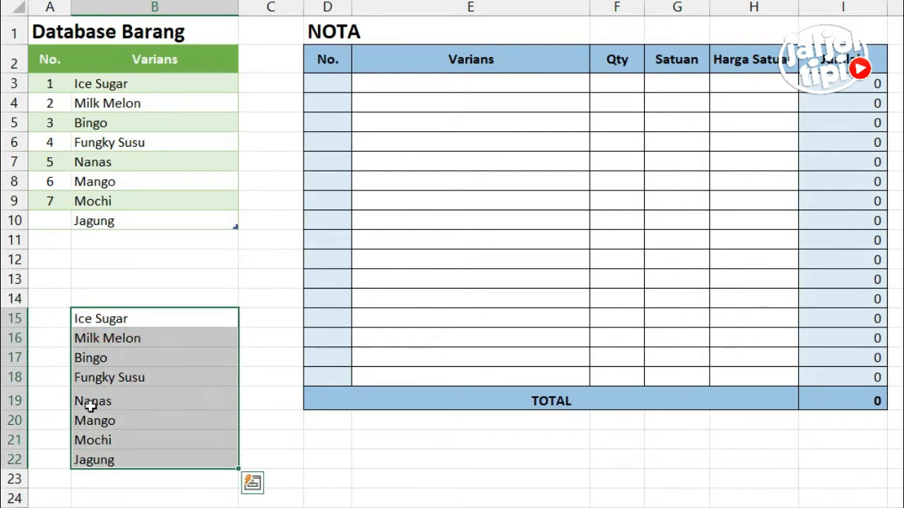
pyautogui.click(122, 298)
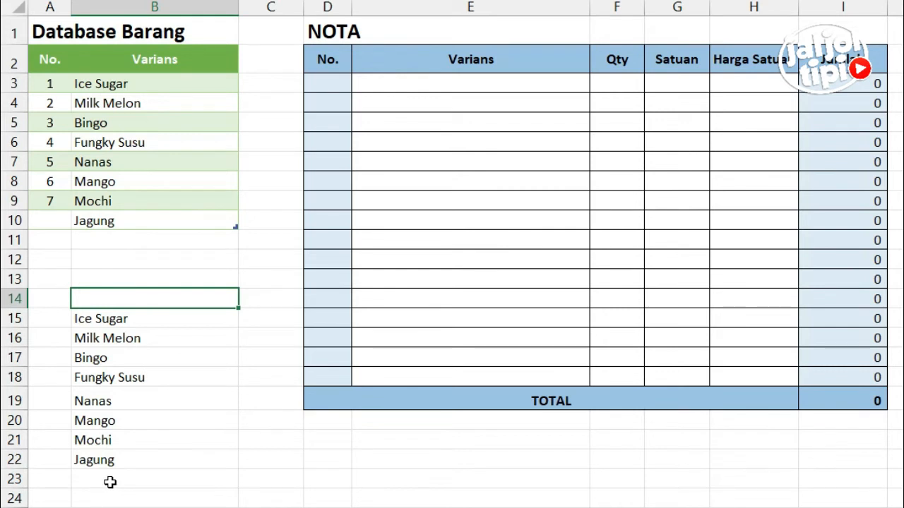
# Step: Reset the data validation of the NOTA Varians cells E3:E18 to Any value
pyautogui.moveTo(464, 83); pyautogui.dragTo(466, 377)
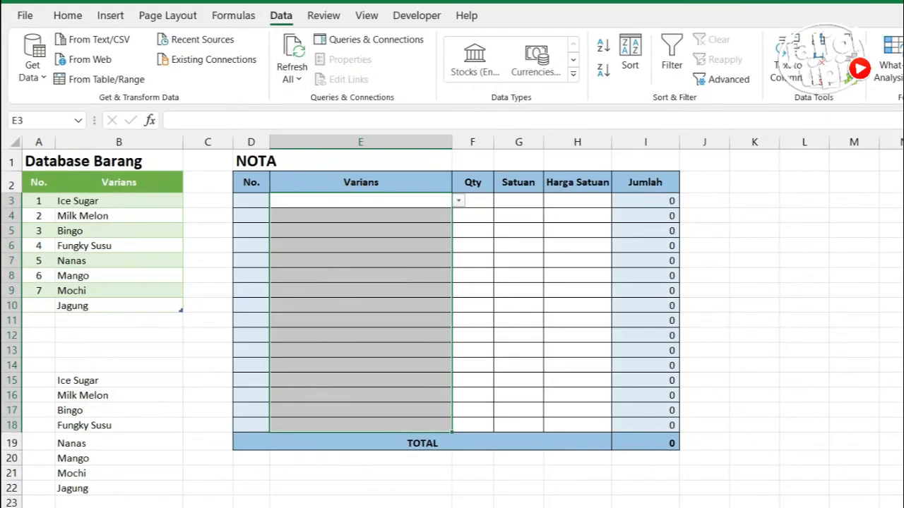
pyautogui.click(822, 78)
pyautogui.click(474, 179)
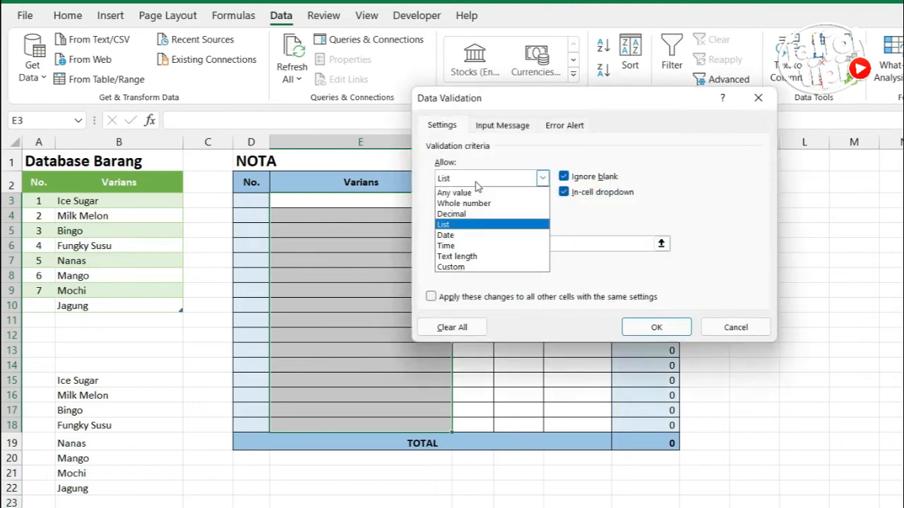
pyautogui.click(455, 192)
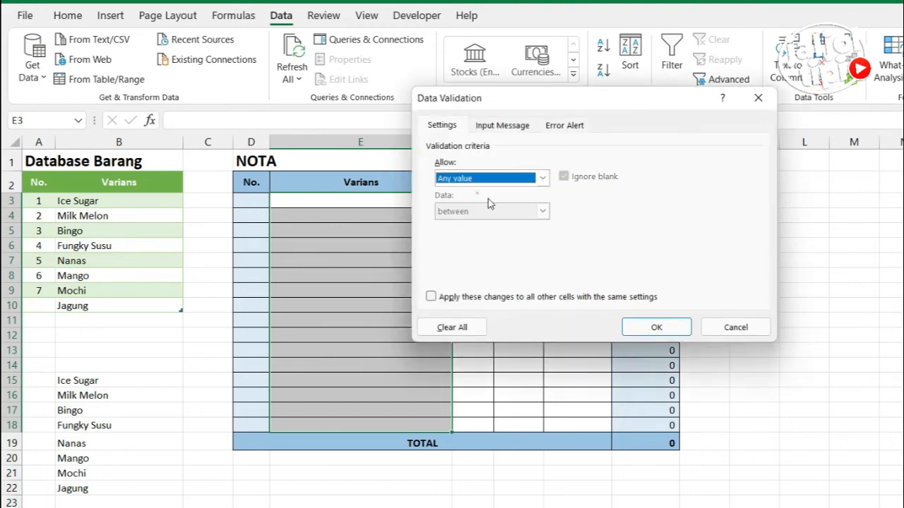
pyautogui.click(630, 328)
pyautogui.click(101, 381)
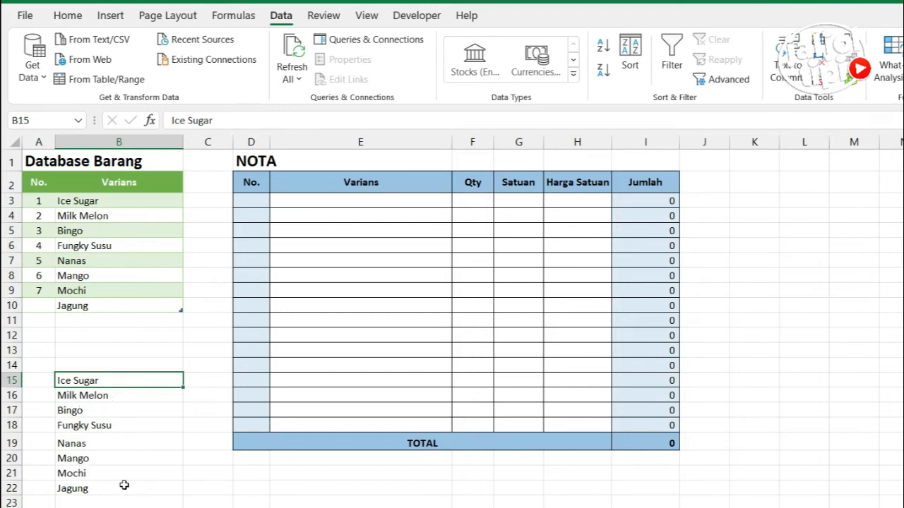
# Step: Apply List data validation to the NOTA Varians cells E3:E18 with the source =$B$15:$B$22
pyautogui.click(363, 197)
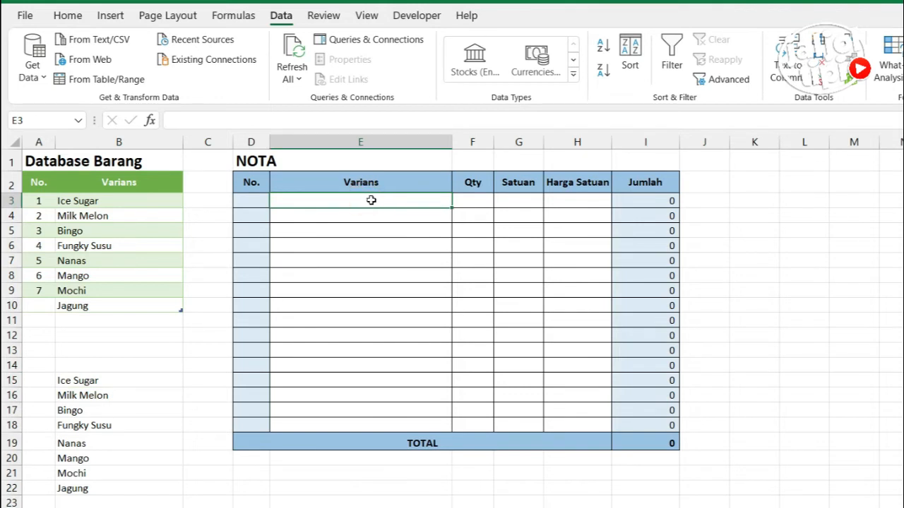
pyautogui.moveTo(371, 199); pyautogui.dragTo(365, 425)
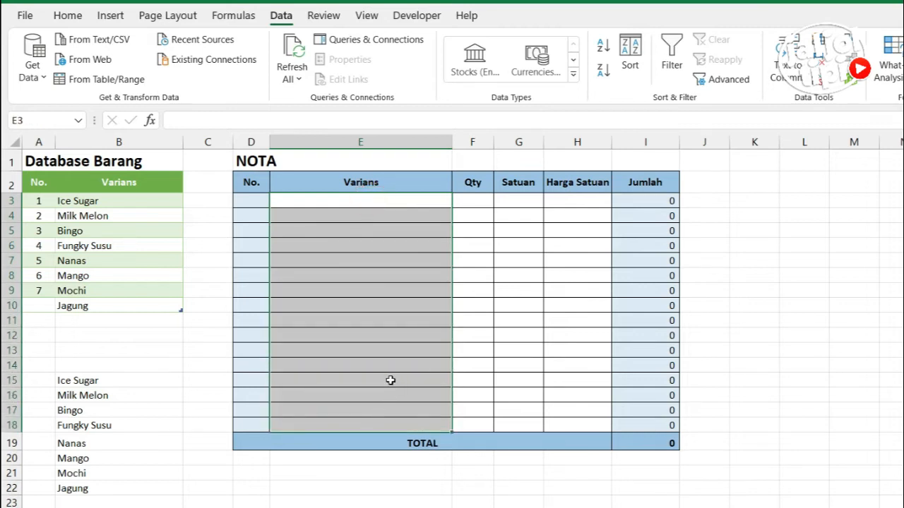
pyautogui.click(292, 18)
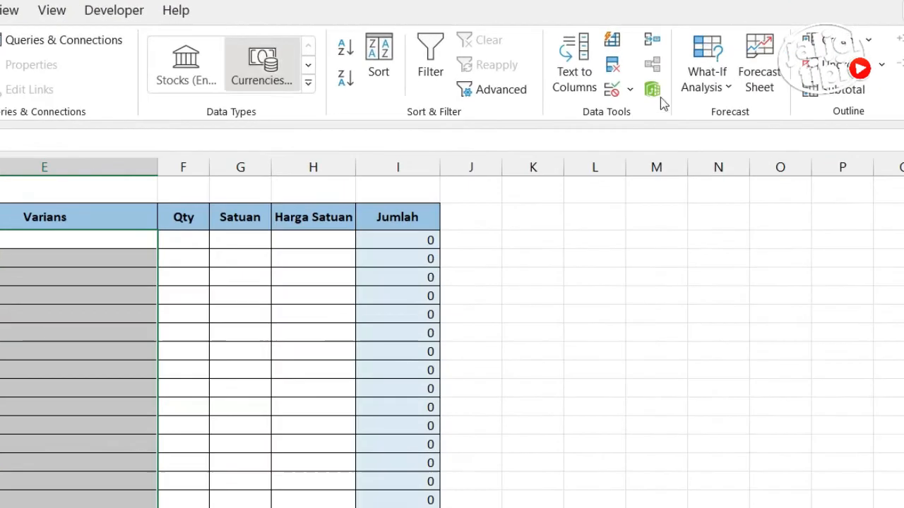
pyautogui.click(611, 90)
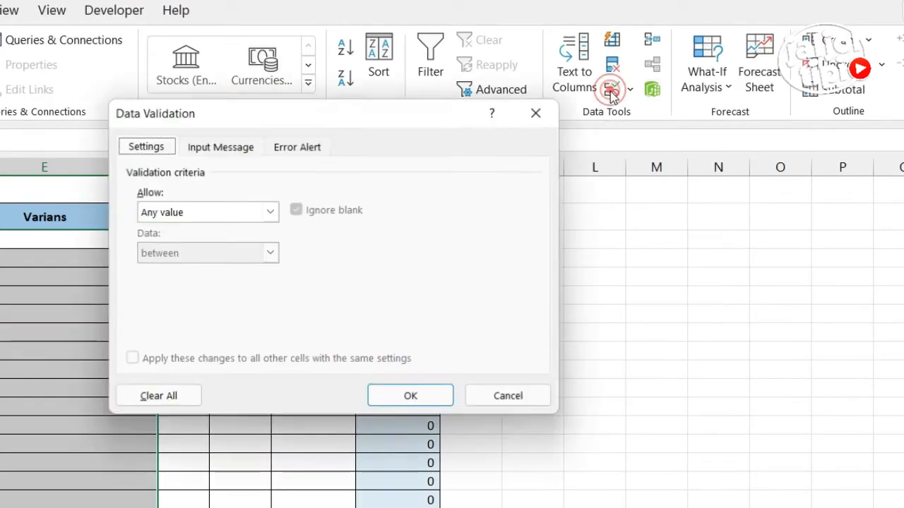
pyautogui.click(187, 214)
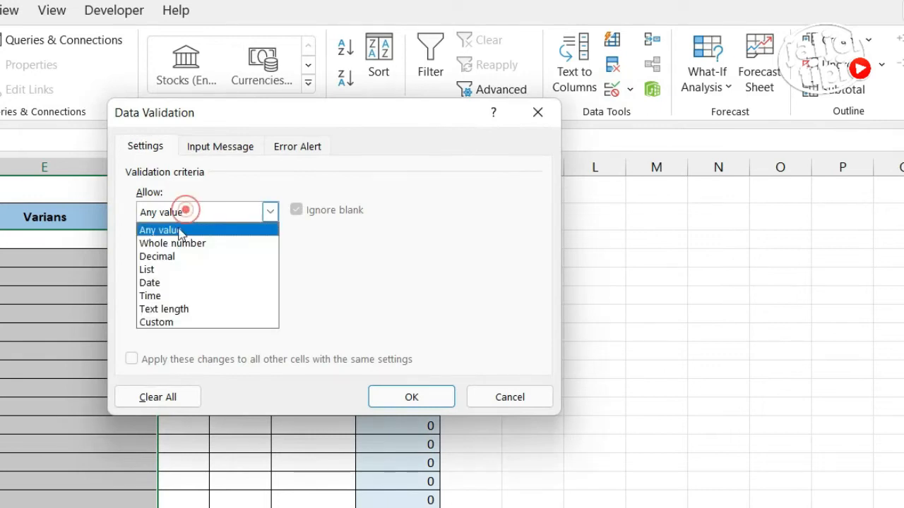
pyautogui.click(177, 265)
pyautogui.click(169, 290)
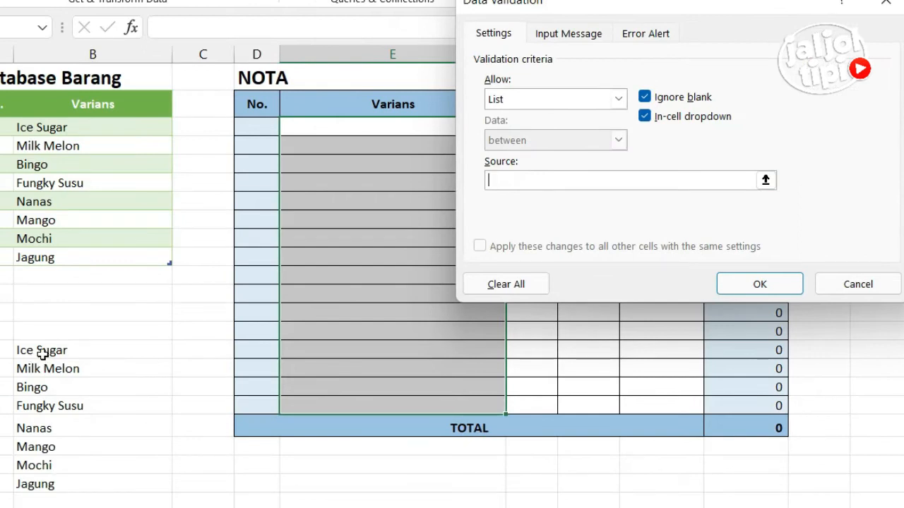
pyautogui.click(43, 350)
pyautogui.moveTo(43, 350); pyautogui.dragTo(42, 484)
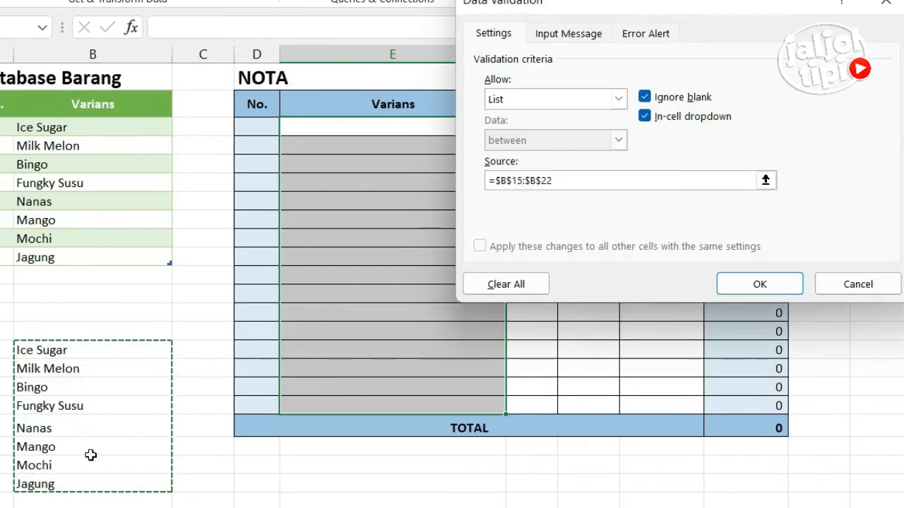
pyautogui.click(760, 283)
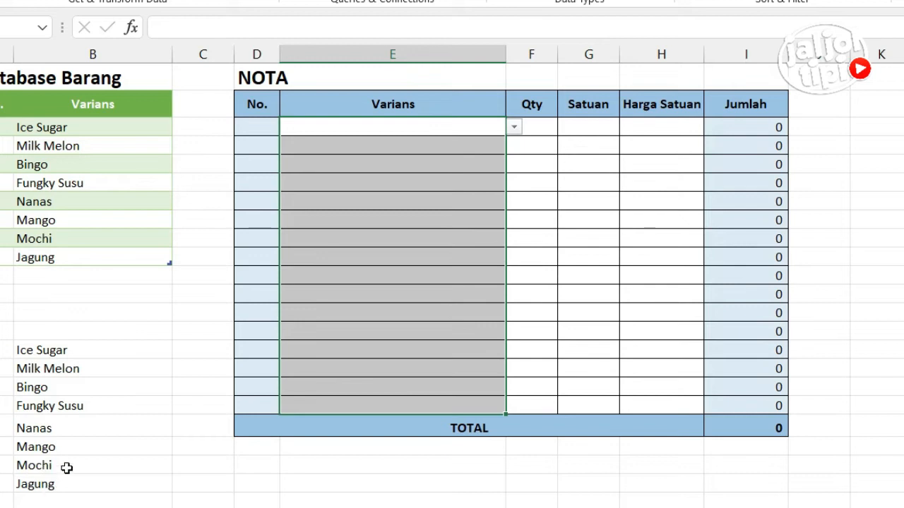
# Step: Compare the drop-down list in E3 before and after deleting Jagung from B22 in the plain list
pyautogui.click(514, 128)
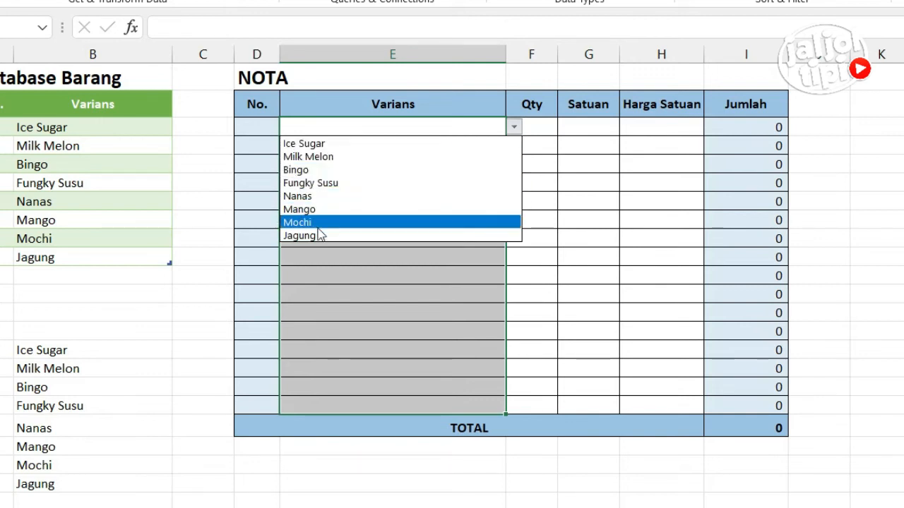
pyautogui.click(365, 130)
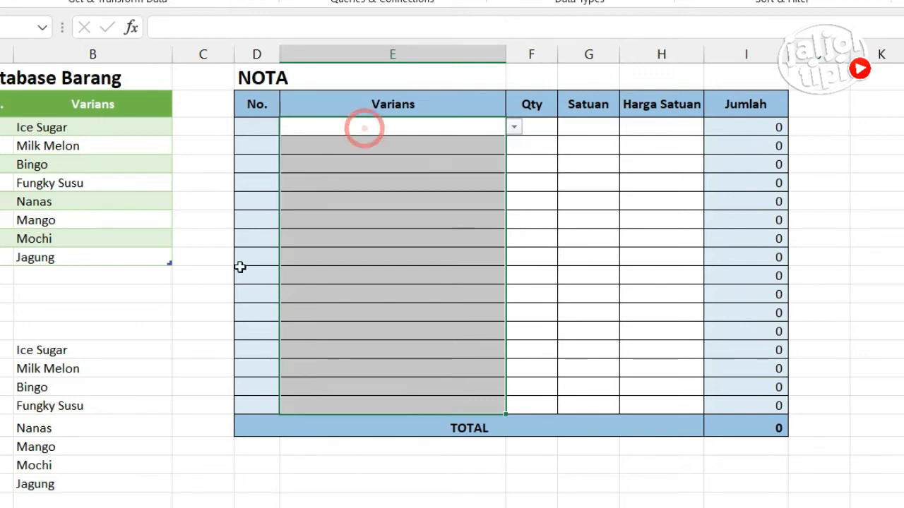
pyautogui.click(55, 486)
pyautogui.press('Delete')
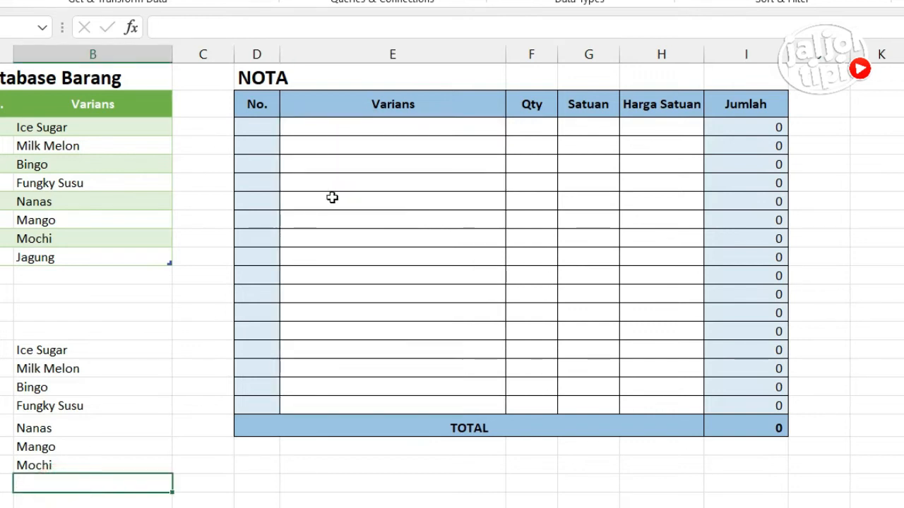
pyautogui.click(480, 127)
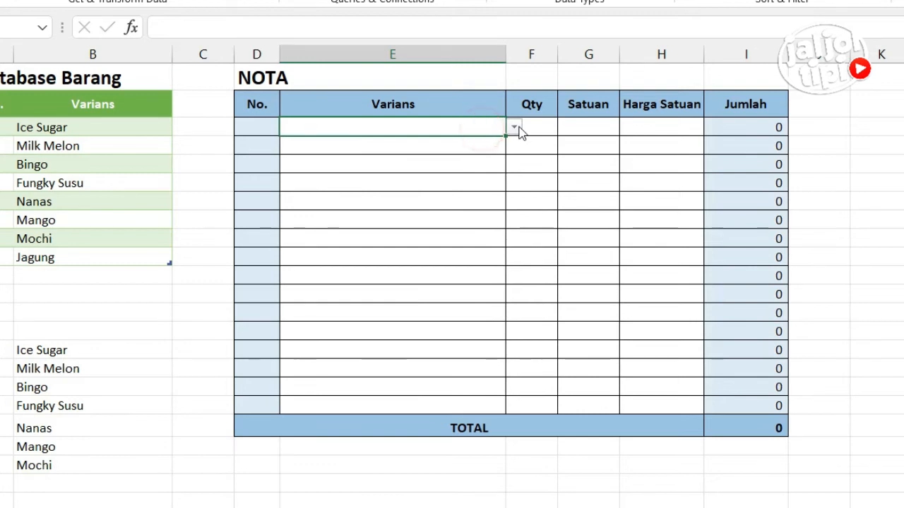
pyautogui.click(515, 128)
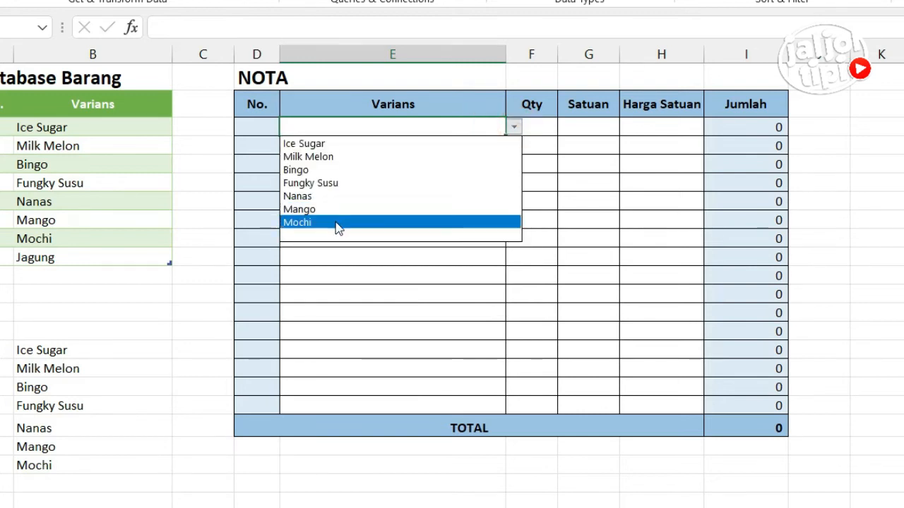
# Step: Re-enter Jagung in B22 and add Taro below it in B23
pyautogui.click(28, 484)
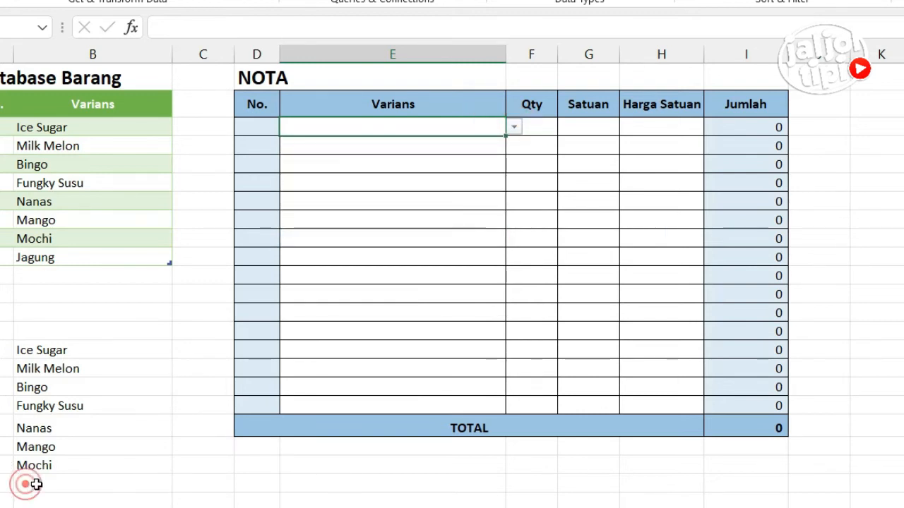
pyautogui.write('Jag')
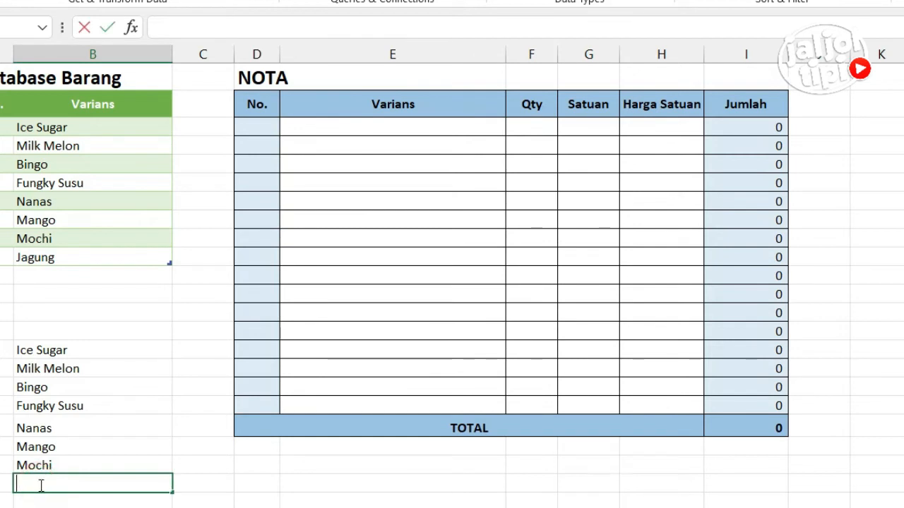
pyautogui.press('Return')
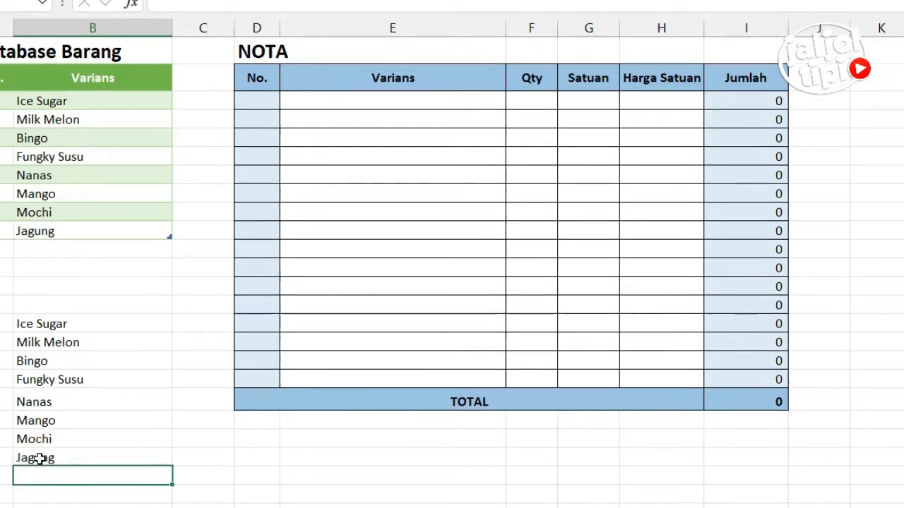
pyautogui.write('Taro')
pyautogui.press('Return')
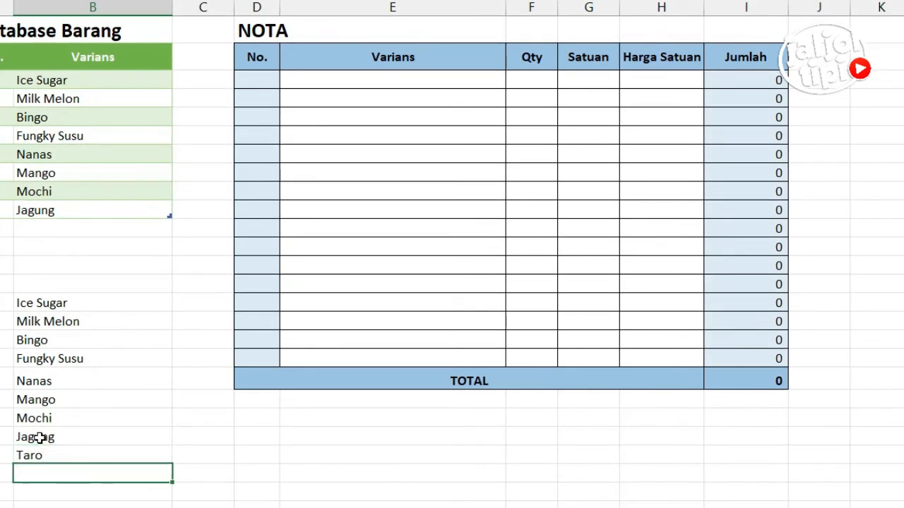
# Step: Check the drop-down list in E3 and inspect the source range of its data validation
pyautogui.click(472, 82)
pyautogui.click(514, 81)
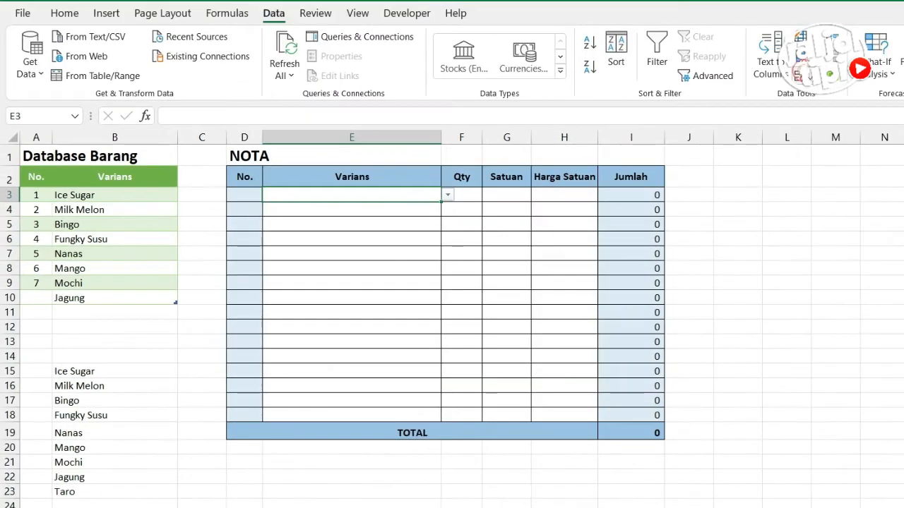
pyautogui.click(799, 74)
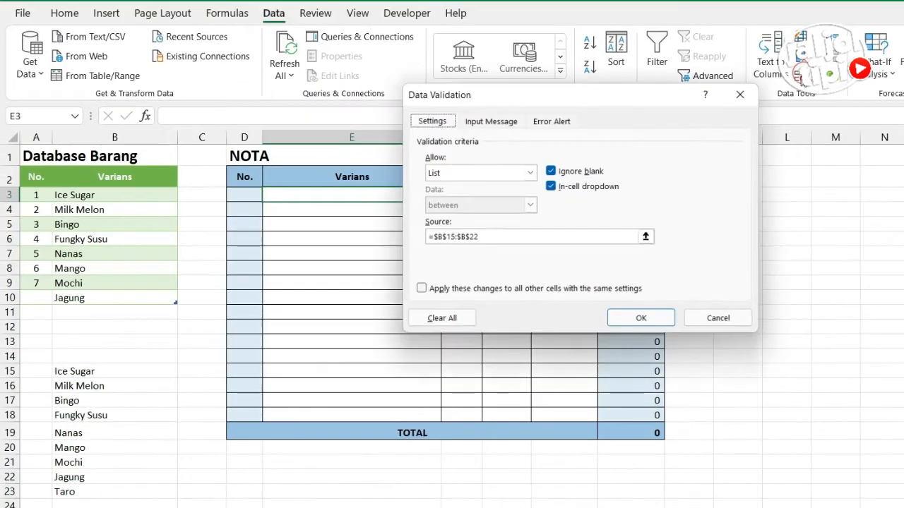
pyautogui.click(478, 238)
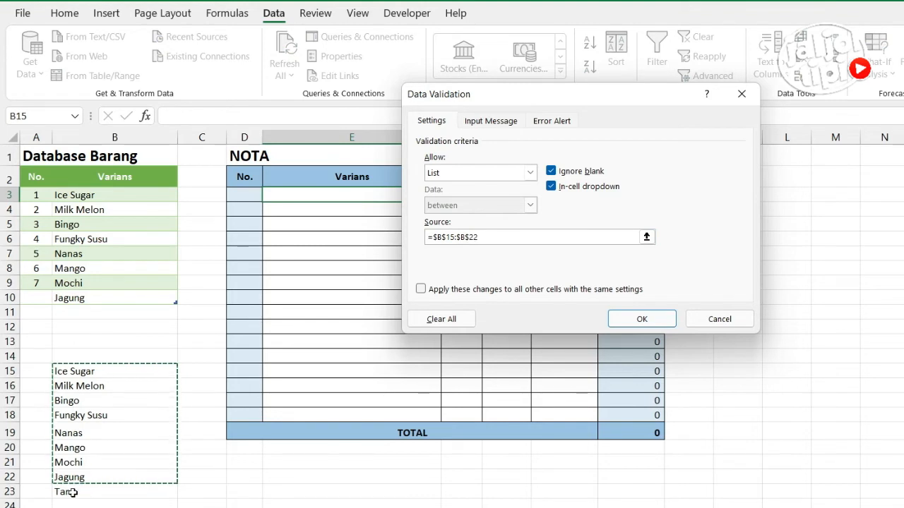
pyautogui.click(639, 321)
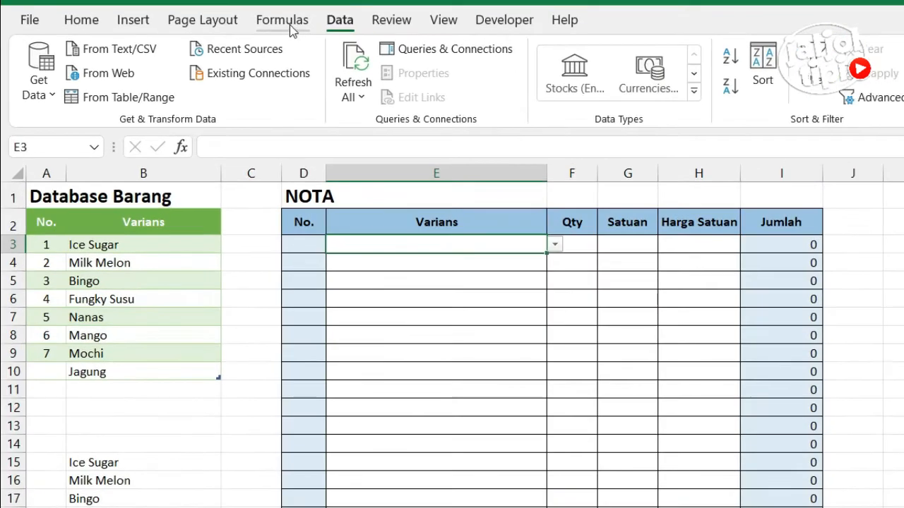
# Step: Start a new workbook-scoped defined name called DAFTAR_VARIANS in the Name Manager
pyautogui.click(236, 19)
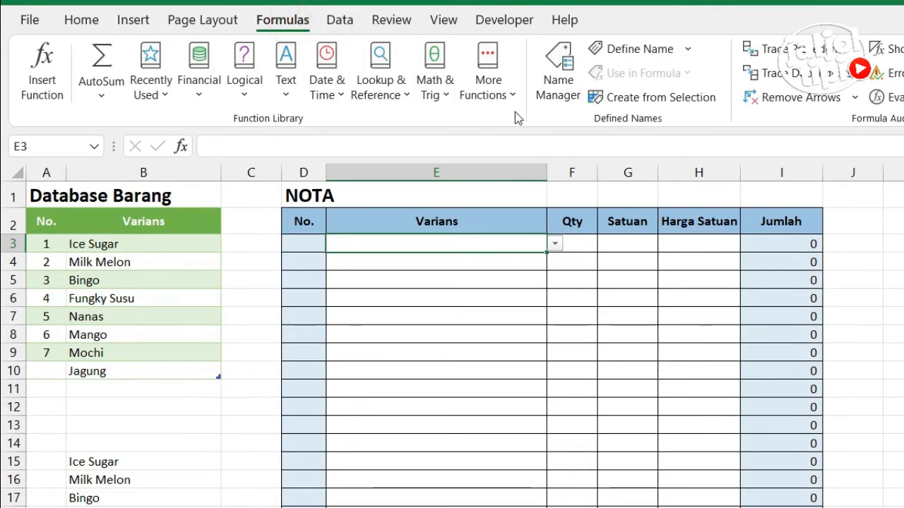
pyautogui.click(565, 92)
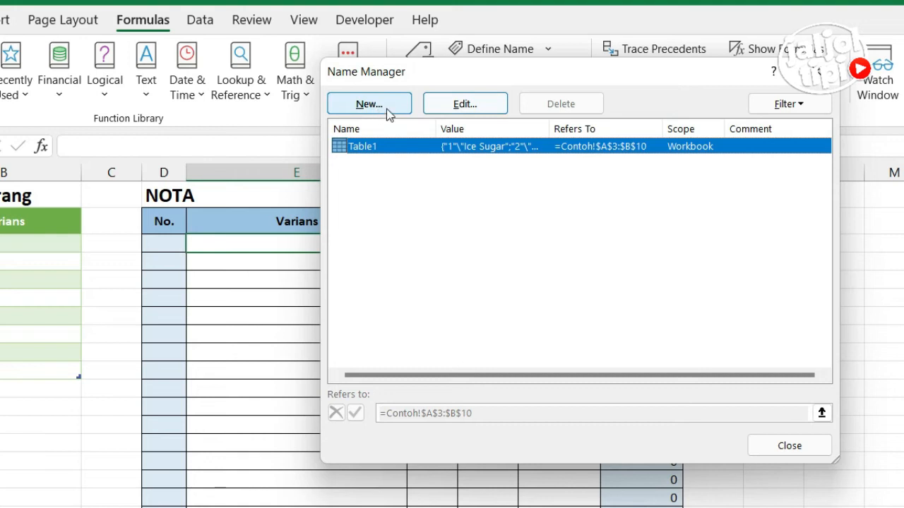
pyautogui.click(368, 104)
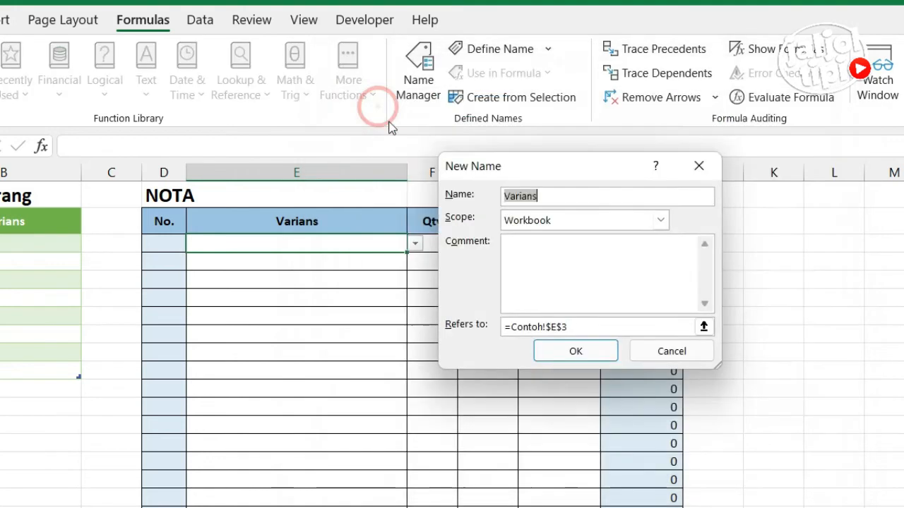
pyautogui.moveTo(525, 171); pyautogui.dragTo(228, 290)
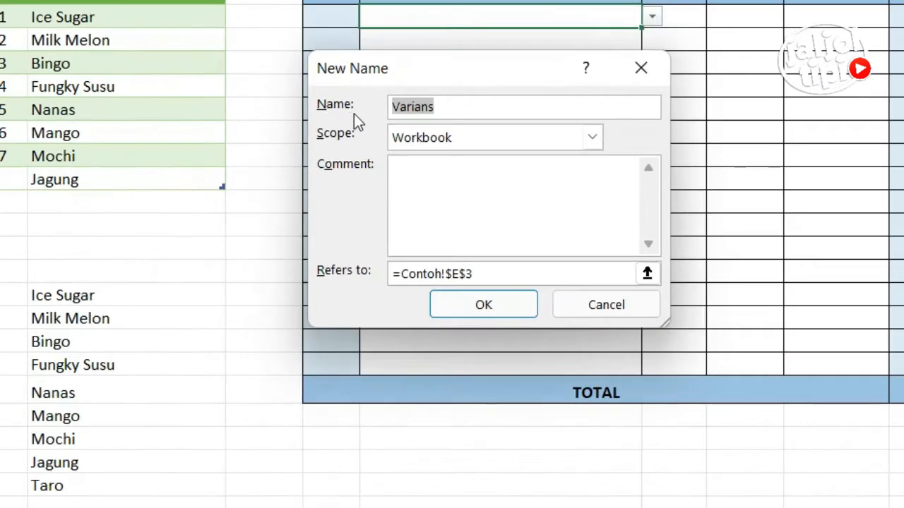
pyautogui.click(444, 107)
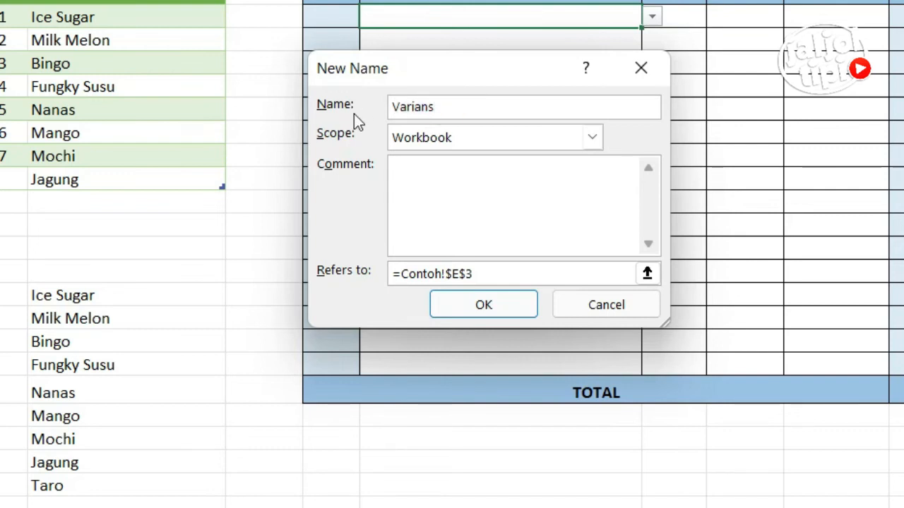
pyautogui.hotkey('ctrl', 'a')
pyautogui.press('BackSpace')
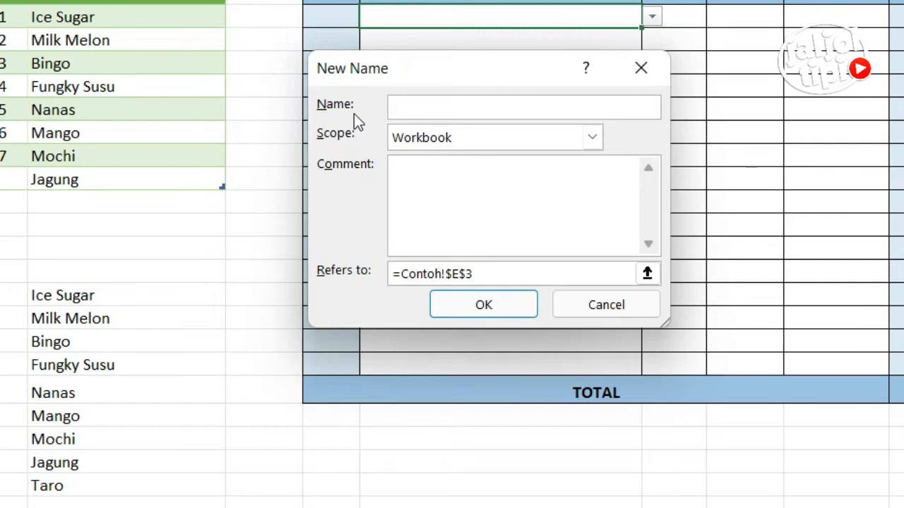
pyautogui.write('DAFTAR_')
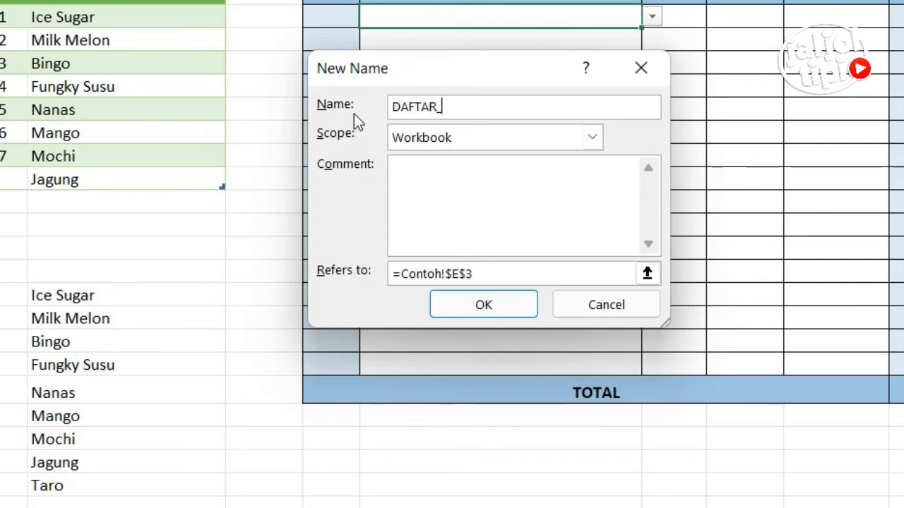
pyautogui.write('VARIANS')
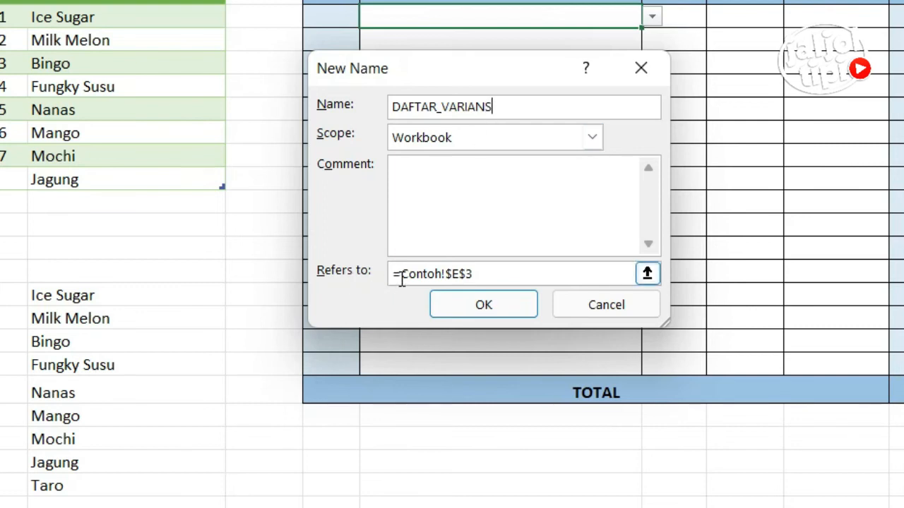
# Step: Make the new name refer to =OFFSET(Contoh!$B$15;0;0;COUNTA(Contoh!$B:$B);1) and save it
pyautogui.moveTo(395, 276); pyautogui.dragTo(473, 275)
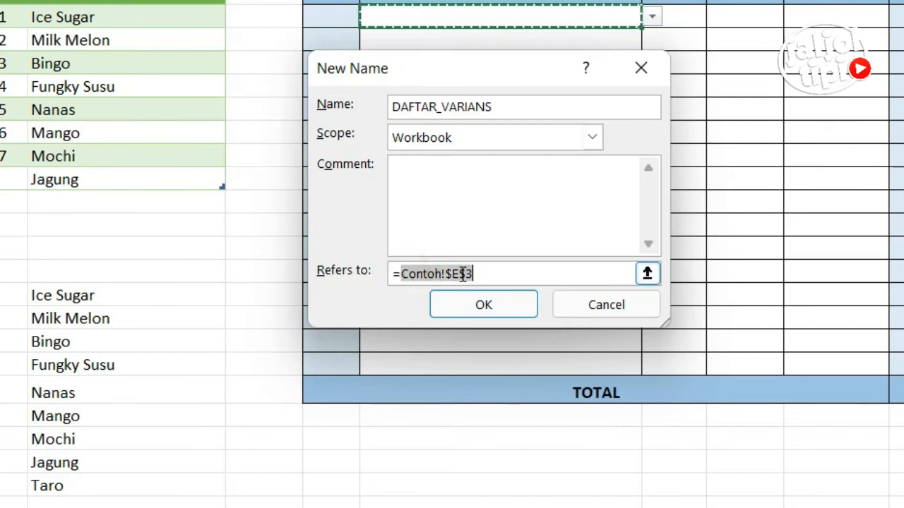
pyautogui.press('BackSpace')
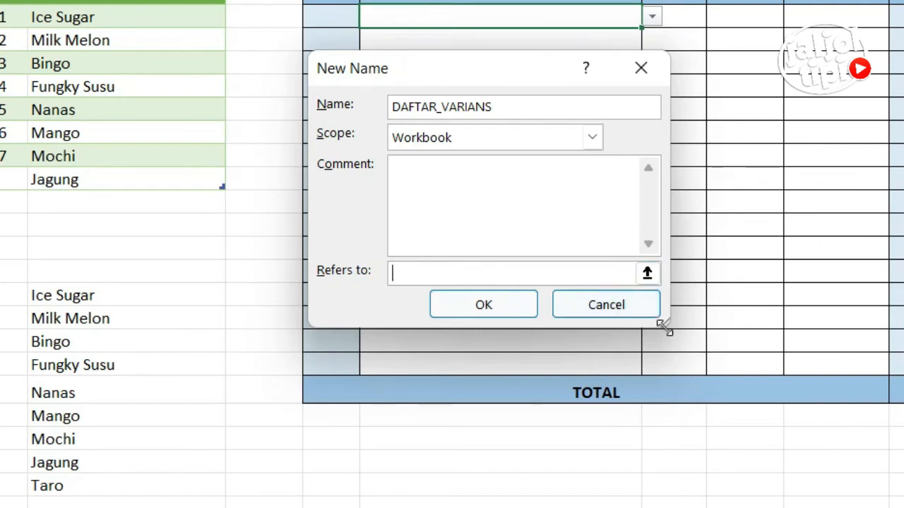
pyautogui.moveTo(664, 322); pyautogui.dragTo(888, 335)
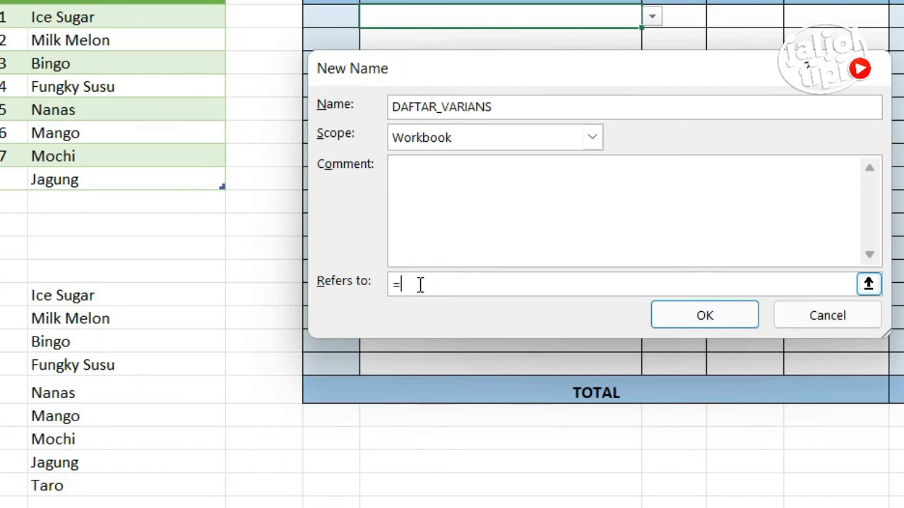
pyautogui.write('FSET(')
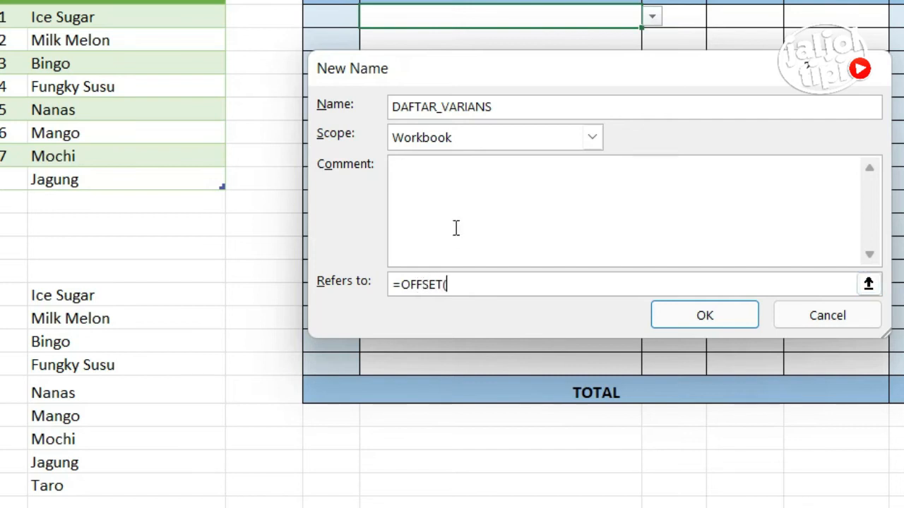
pyautogui.click(71, 295)
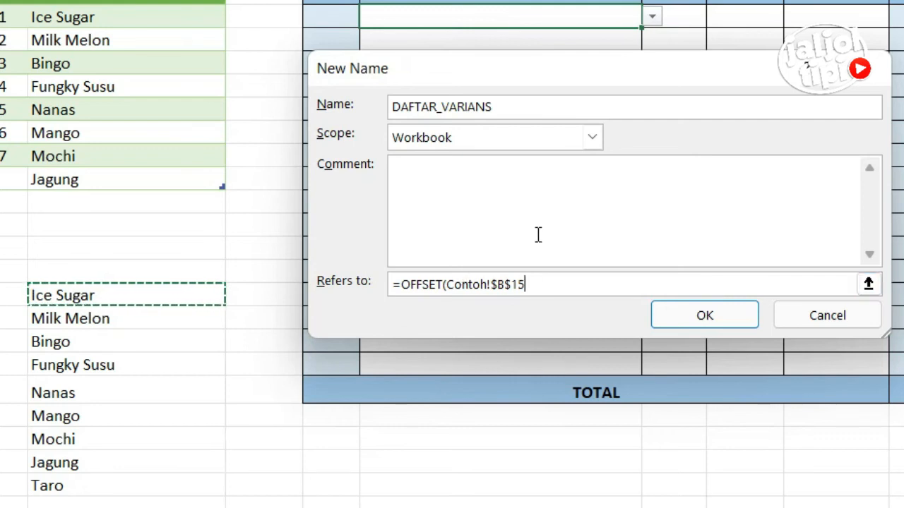
pyautogui.write(';0;0')
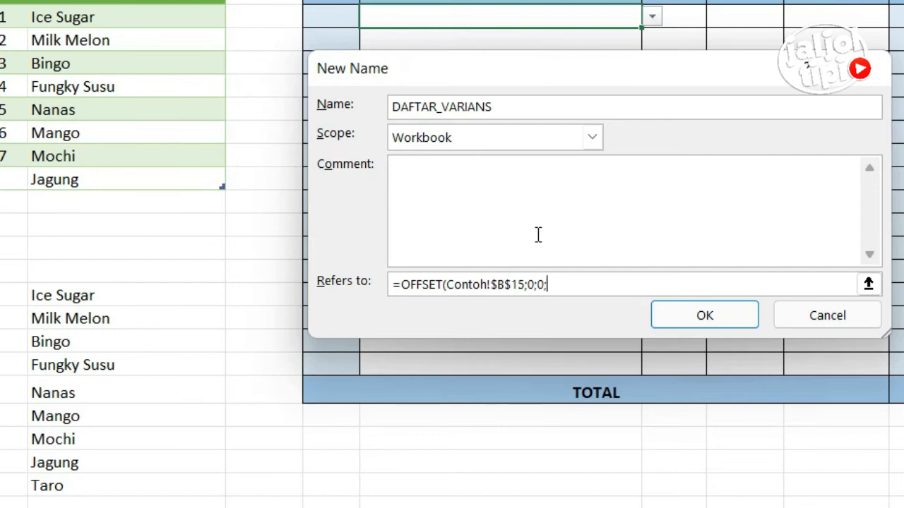
pyautogui.write('COUNTA(')
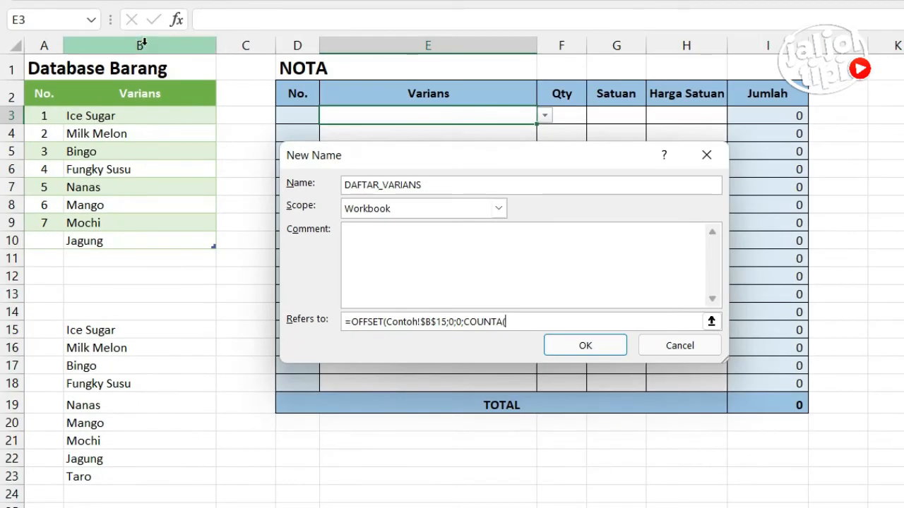
pyautogui.click(148, 44)
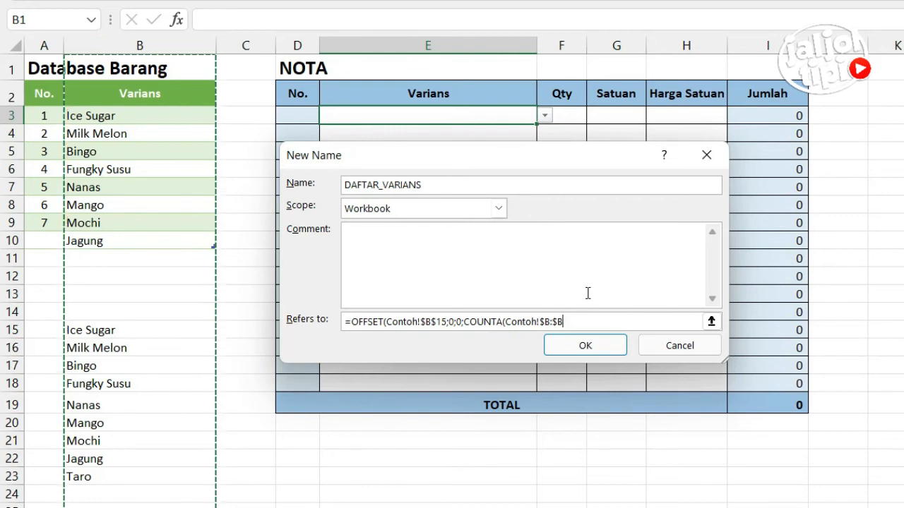
pyautogui.write(');1')
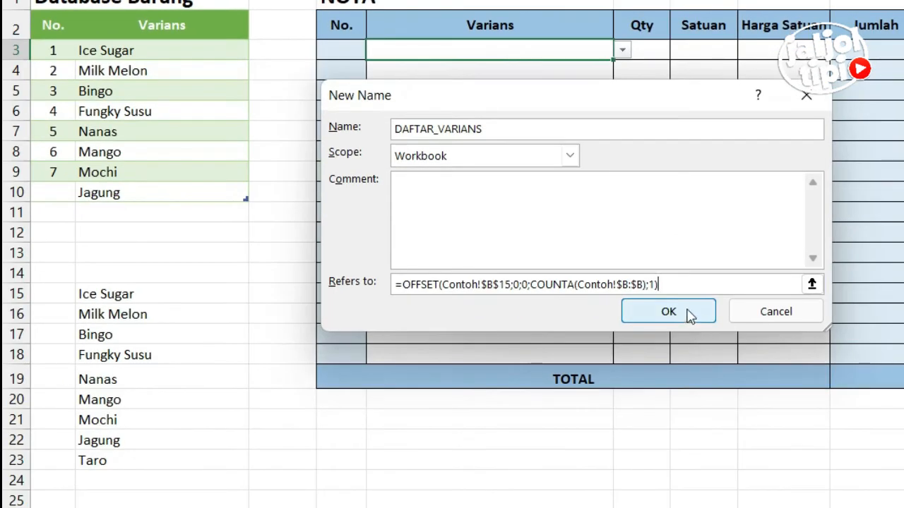
pyautogui.click(688, 313)
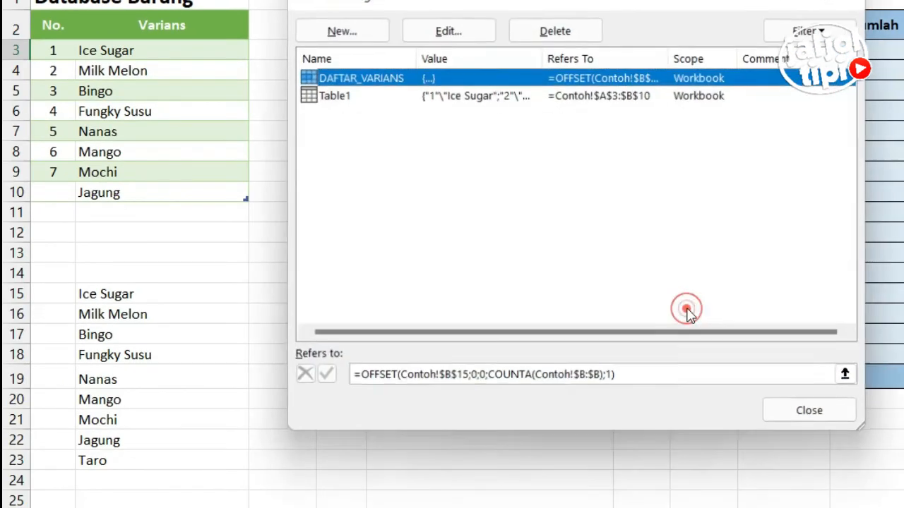
pyautogui.click(807, 414)
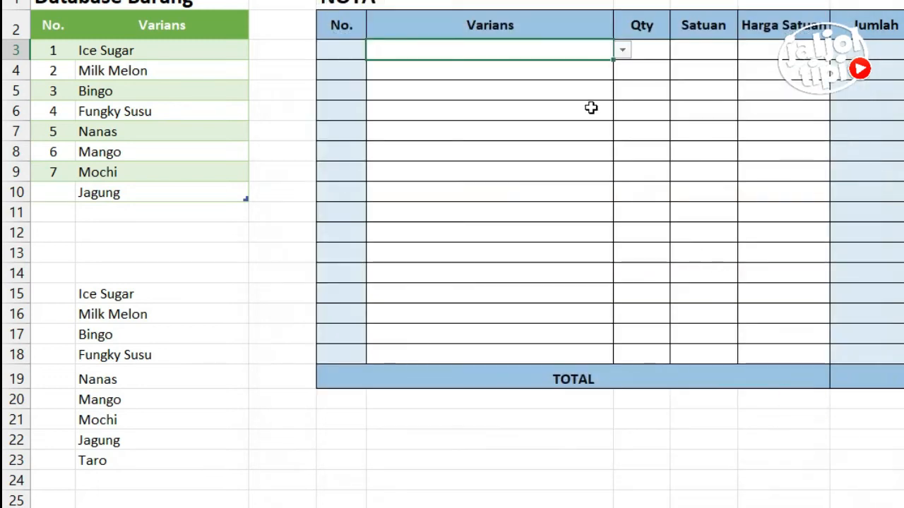
# Step: Change the list validation source of the NOTA Varians cells E3:E18 to =DAFTAR_VARIANS
pyautogui.moveTo(557, 51); pyautogui.dragTo(554, 349)
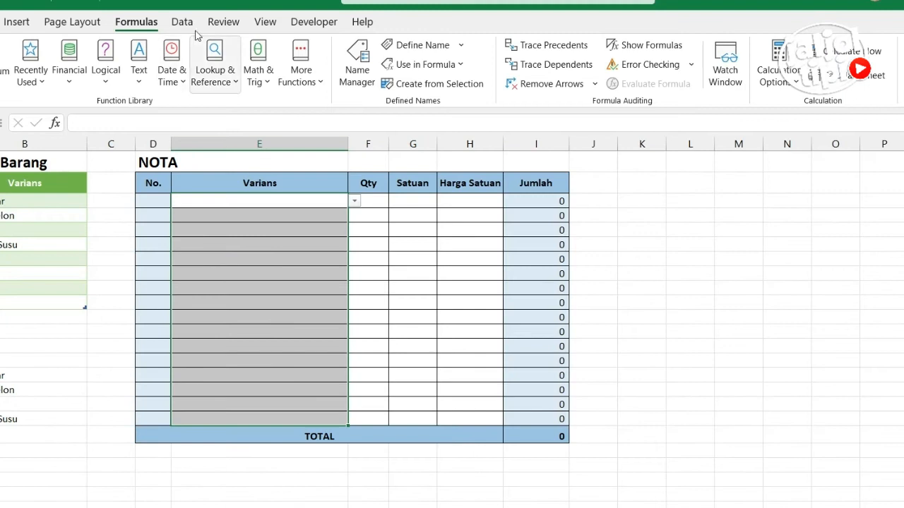
pyautogui.click(187, 23)
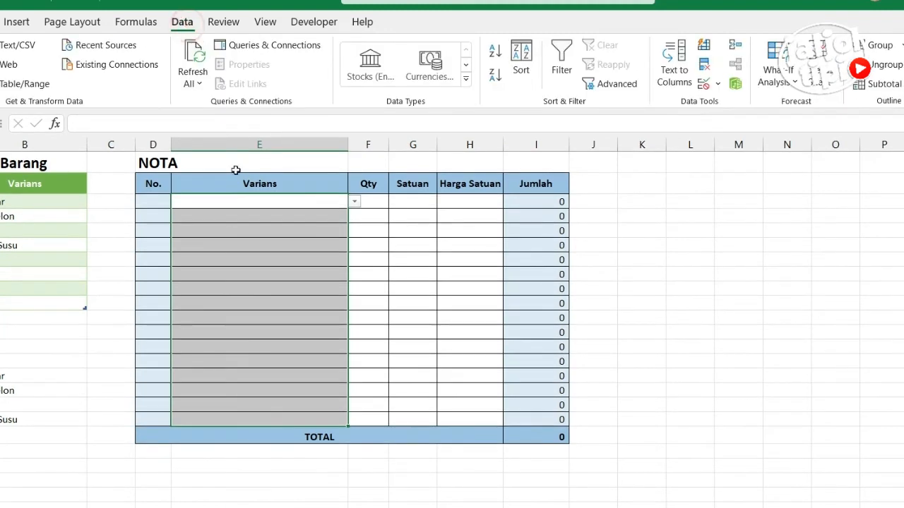
pyautogui.moveTo(240, 202); pyautogui.dragTo(259, 418)
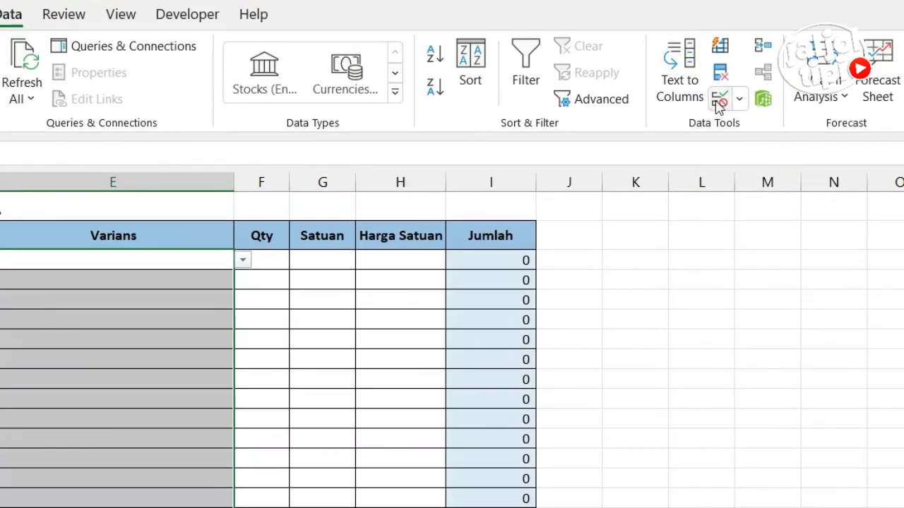
pyautogui.click(718, 104)
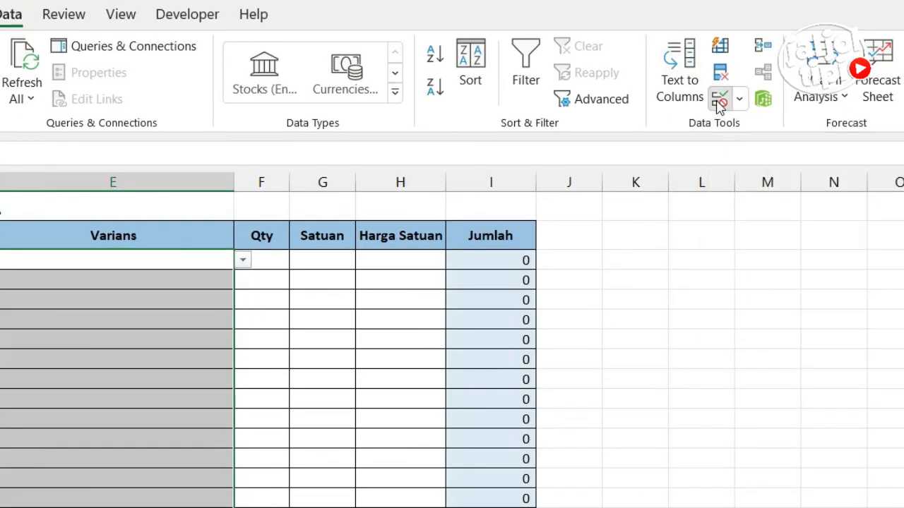
pyautogui.moveTo(109, 258); pyautogui.dragTo(321, 265)
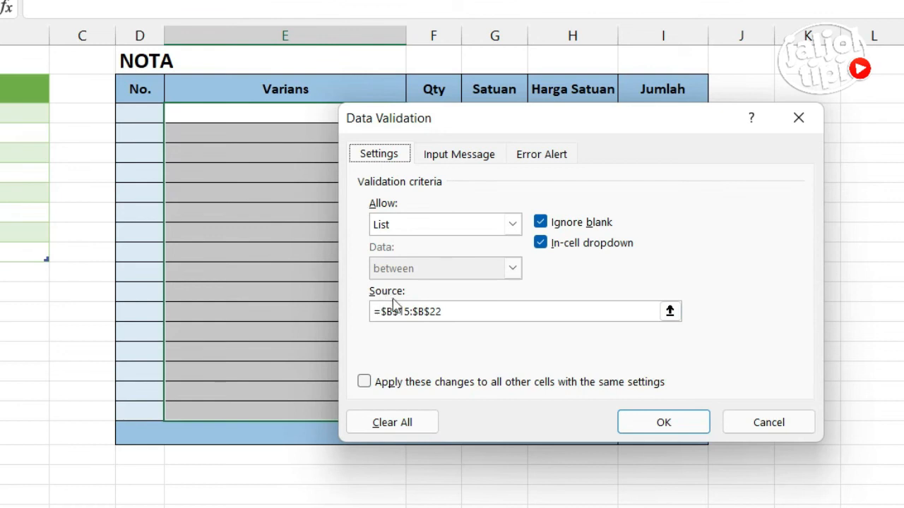
pyautogui.moveTo(375, 315); pyautogui.dragTo(457, 319)
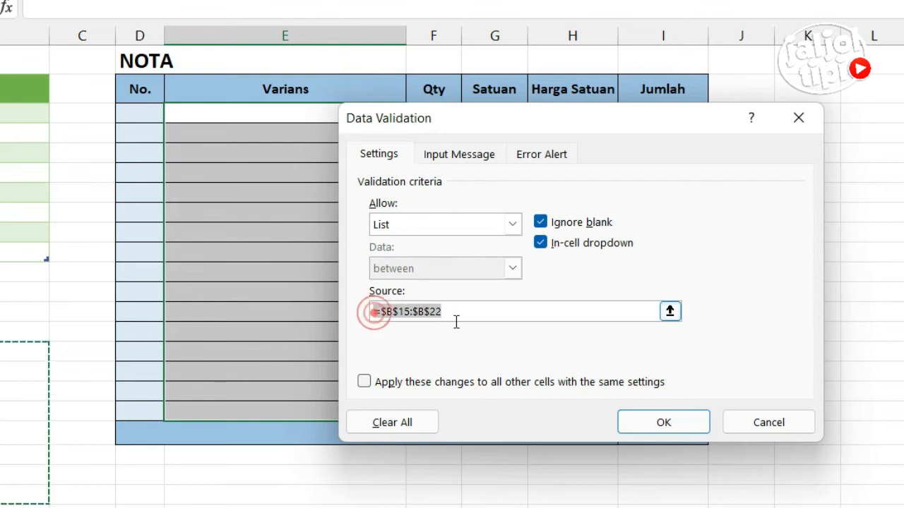
pyautogui.press('BackSpace')
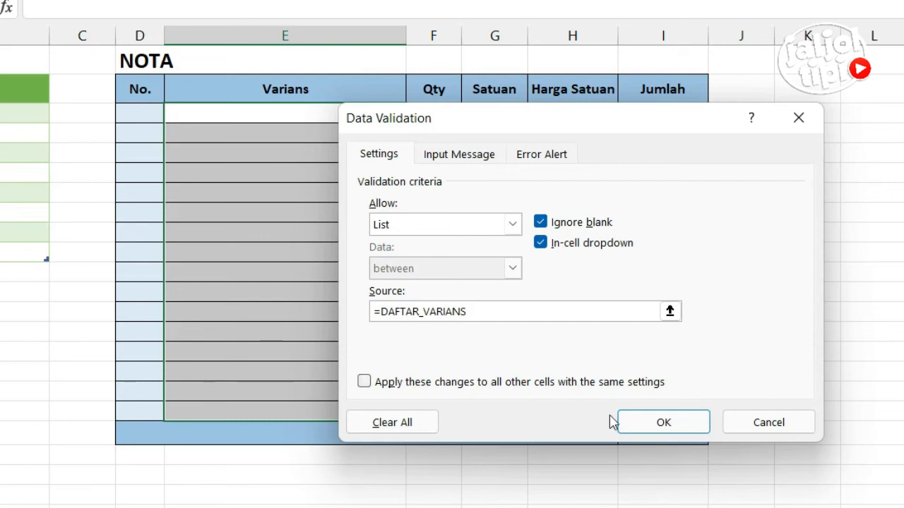
pyautogui.click(644, 426)
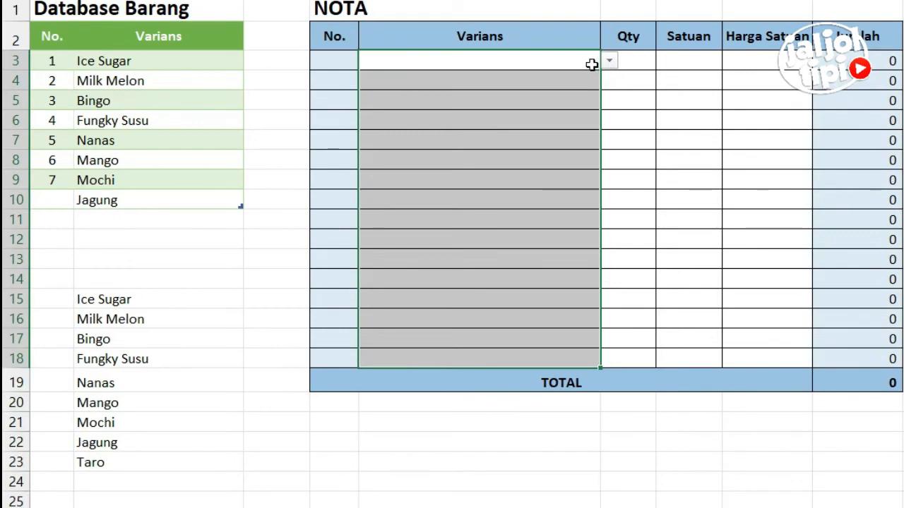
# Step: Choose Taro from the Varians drop-down list in cell E3
pyautogui.click(396, 116)
pyautogui.click(610, 62)
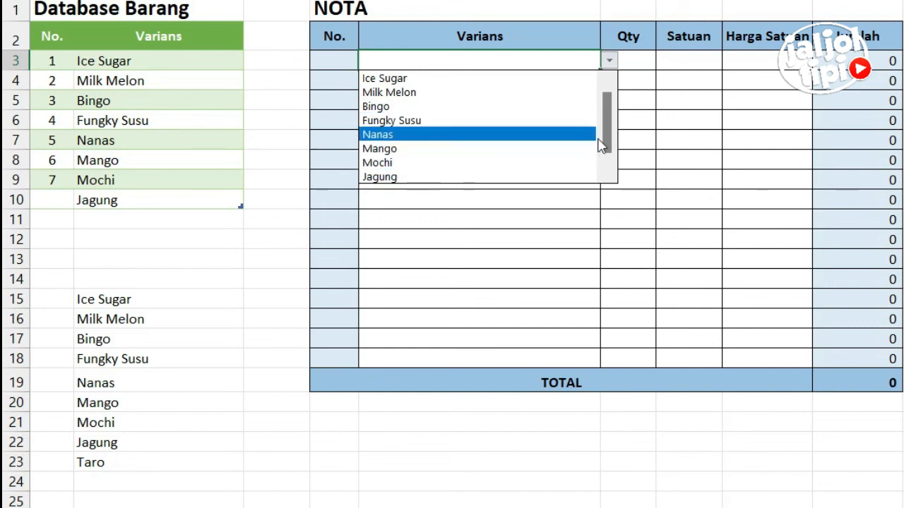
pyautogui.moveTo(606, 131); pyautogui.dragTo(517, 199)
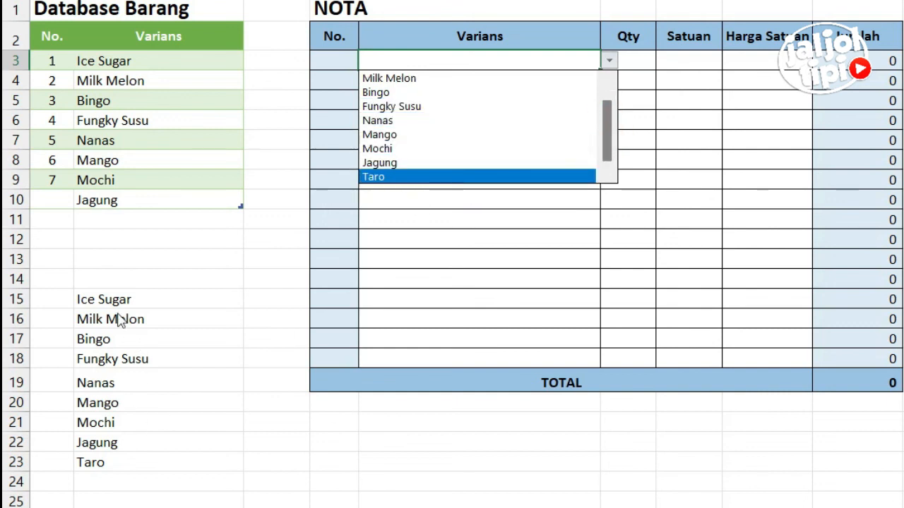
pyautogui.click(519, 178)
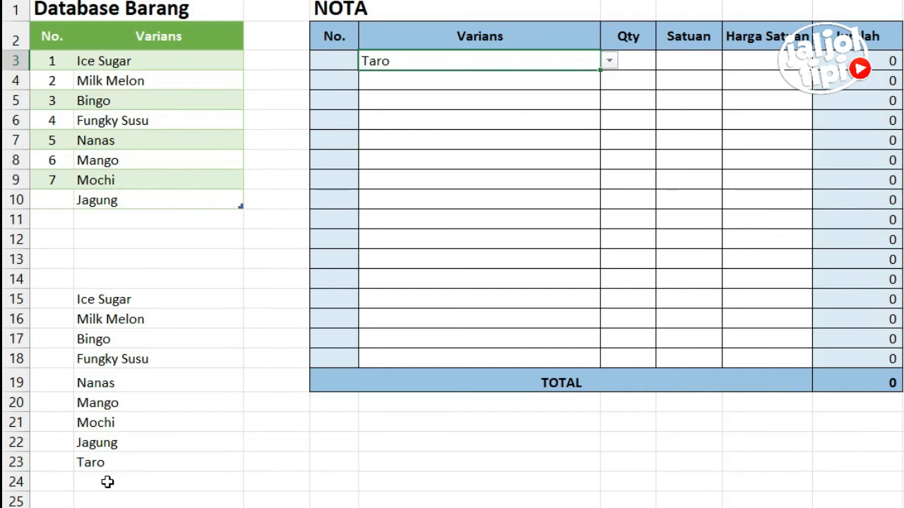
# Step: Add Durian in cell B24 below the source list and look for it in the Varians drop-down list of cell E4
pyautogui.click(103, 482)
pyautogui.scroll(-1, 113, 485)
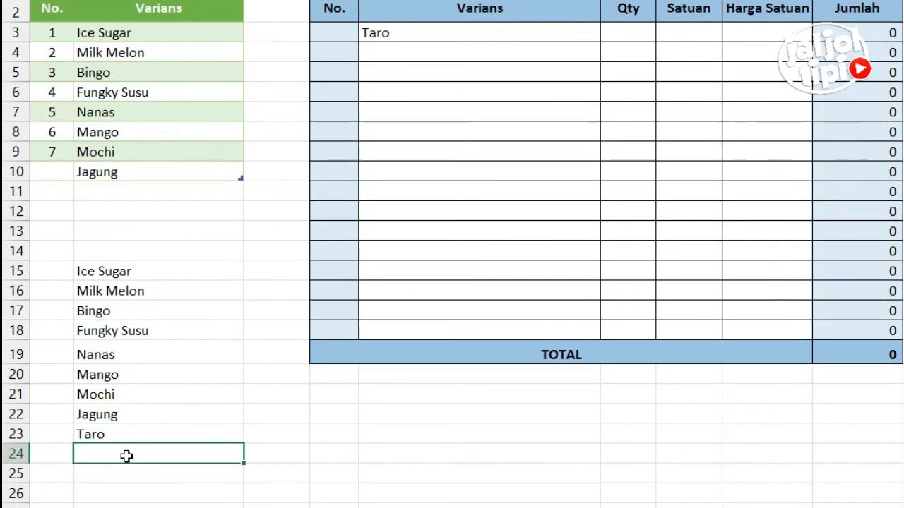
pyautogui.write('Durian')
pyautogui.press('Return')
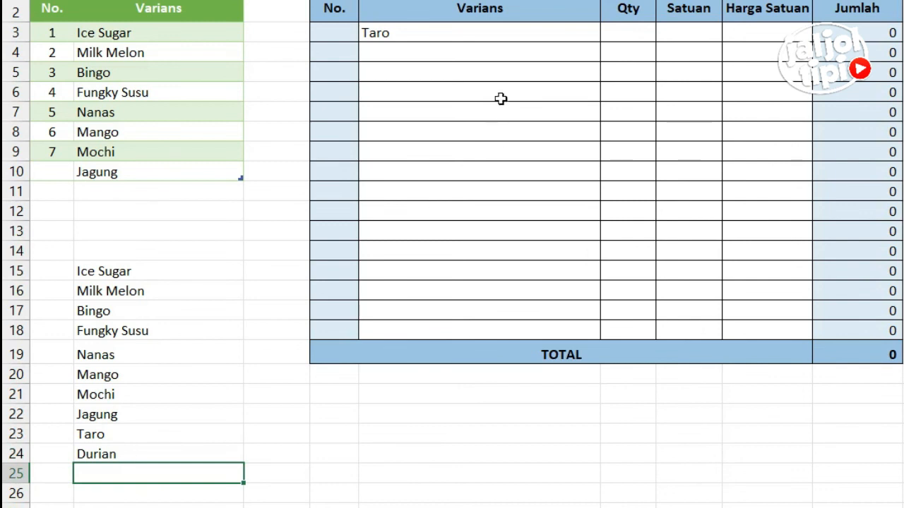
pyautogui.click(510, 57)
pyautogui.click(609, 54)
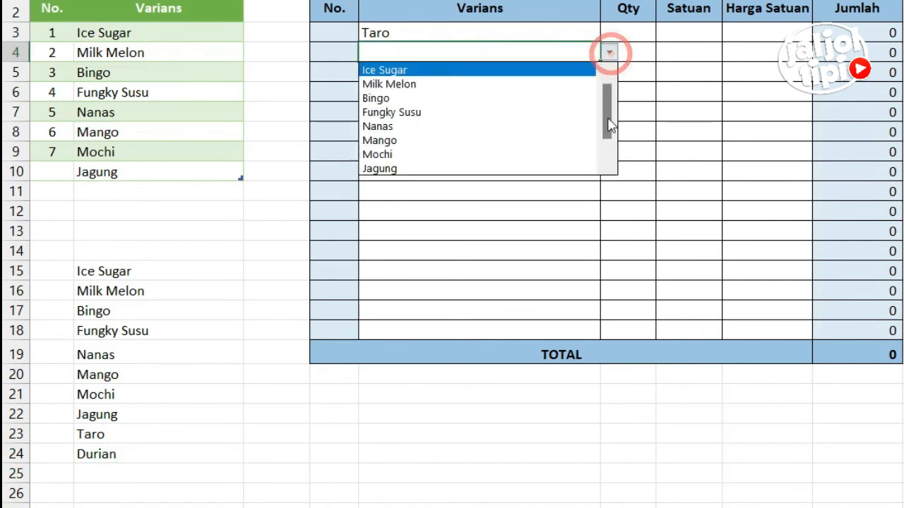
pyautogui.moveTo(607, 101); pyautogui.dragTo(600, 157)
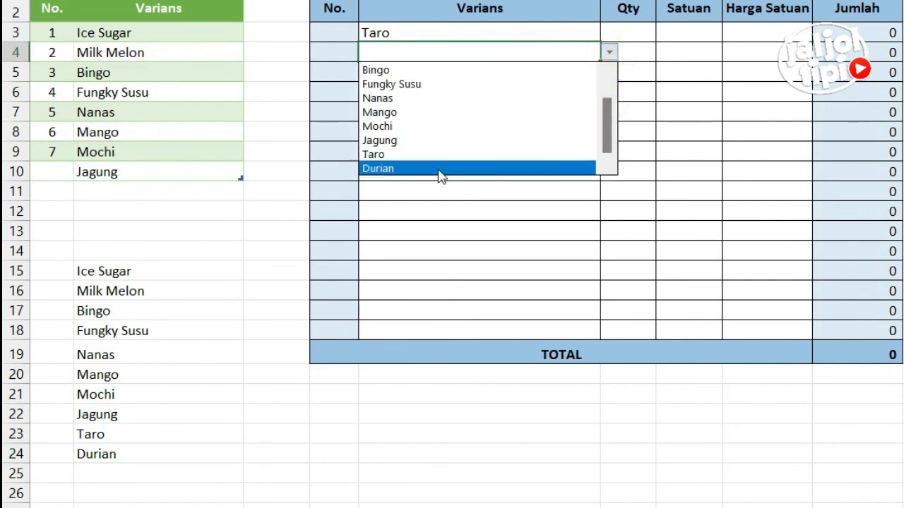
# Step: Add Coklat Sundae in cell B25 and look for it in the Varians drop-down list of cell E4
pyautogui.click(103, 475)
pyautogui.click(108, 475)
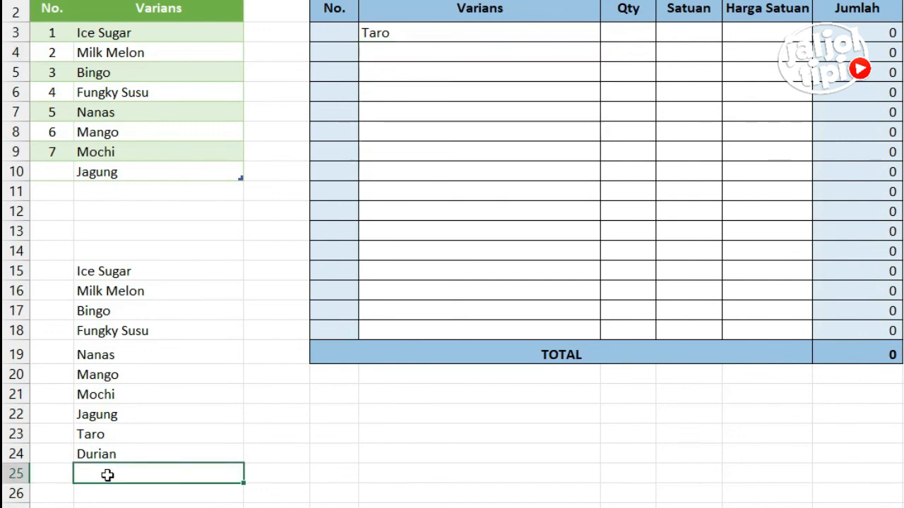
pyautogui.write('Coklat Sundae')
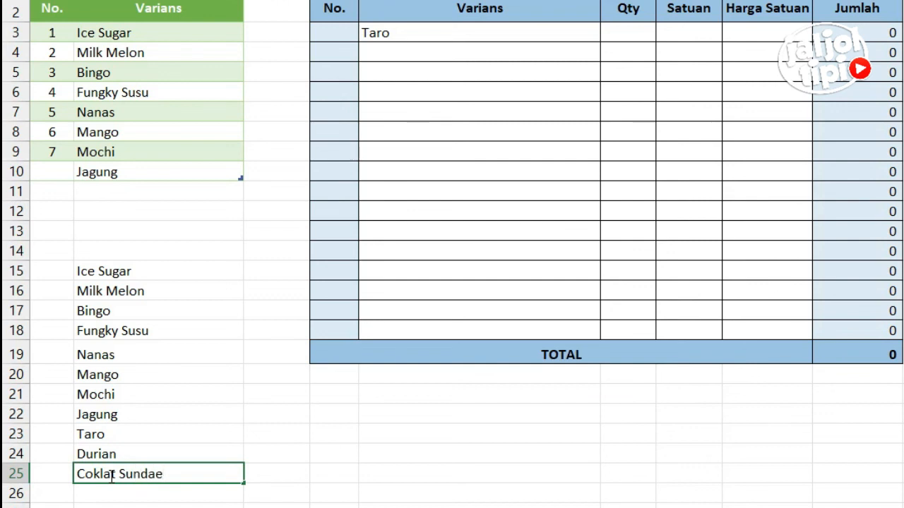
pyautogui.press('Return')
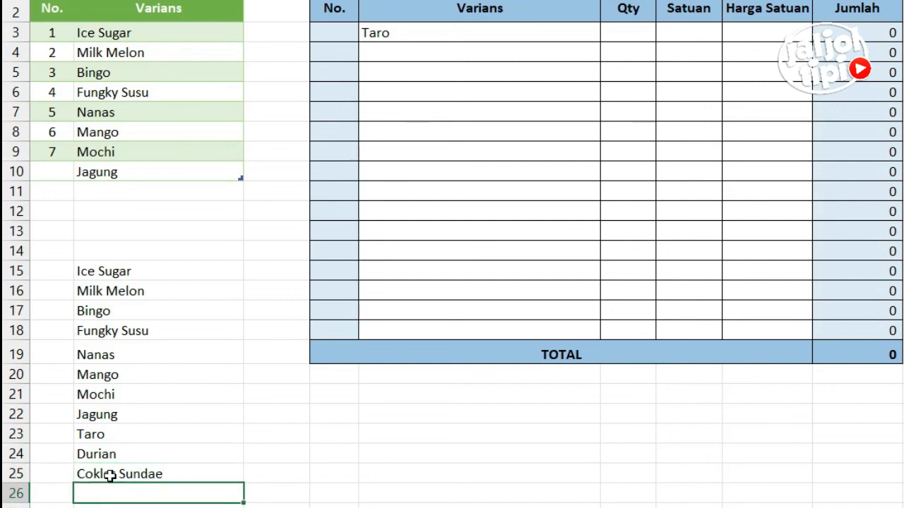
pyautogui.click(574, 48)
pyautogui.click(606, 52)
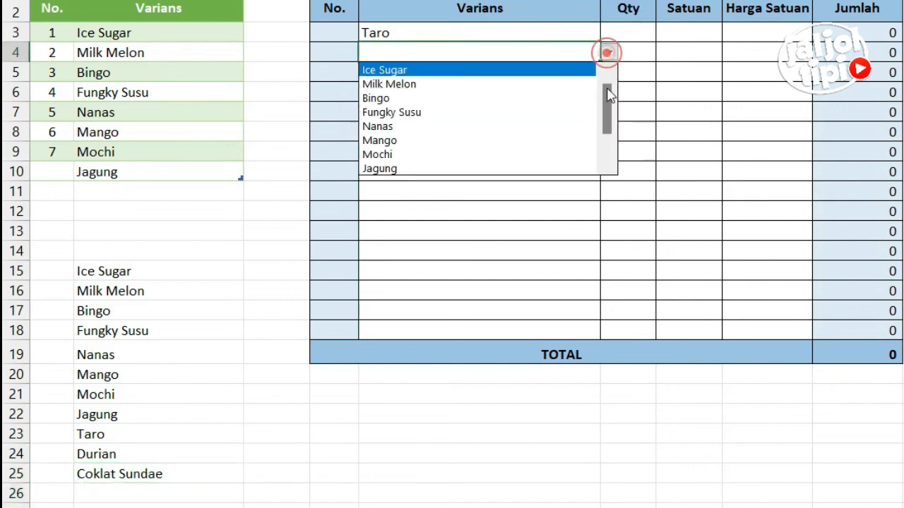
pyautogui.moveTo(609, 106); pyautogui.dragTo(605, 141)
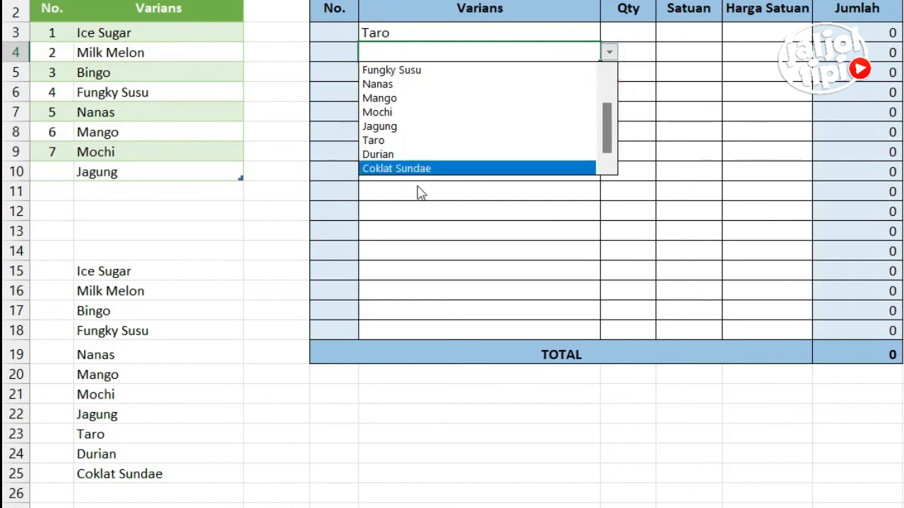
# Step: Clear Coklat Sundae from cell B25, examine the end of the drop-down list in cell E4, and close it without choosing an item
pyautogui.click(189, 455)
pyautogui.click(182, 477)
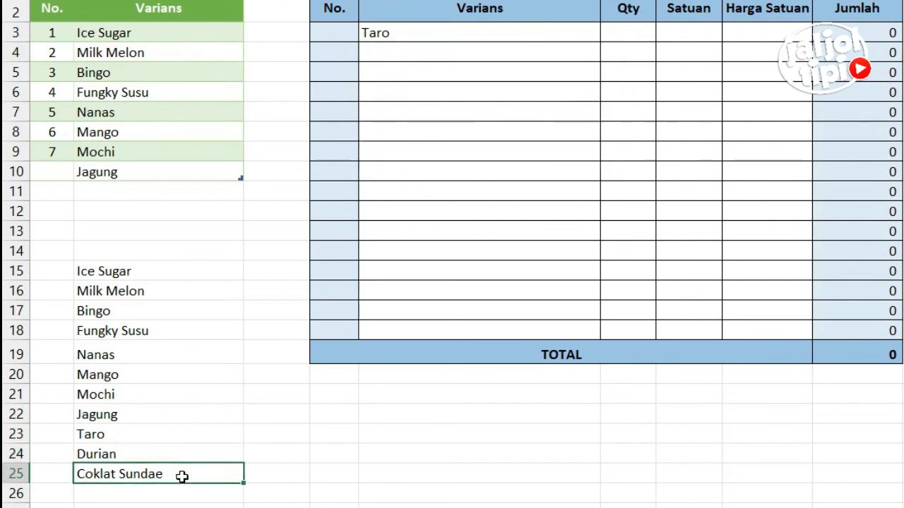
pyautogui.press('Delete')
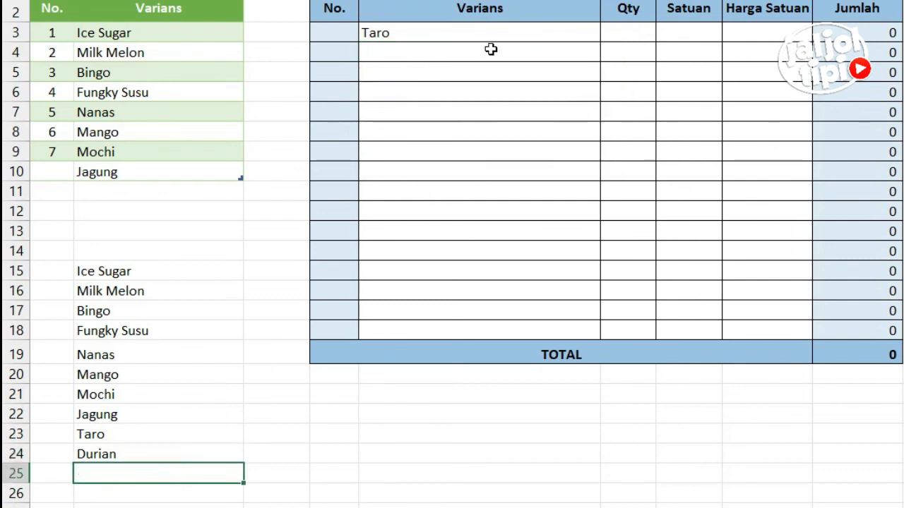
pyautogui.click(500, 52)
pyautogui.click(608, 52)
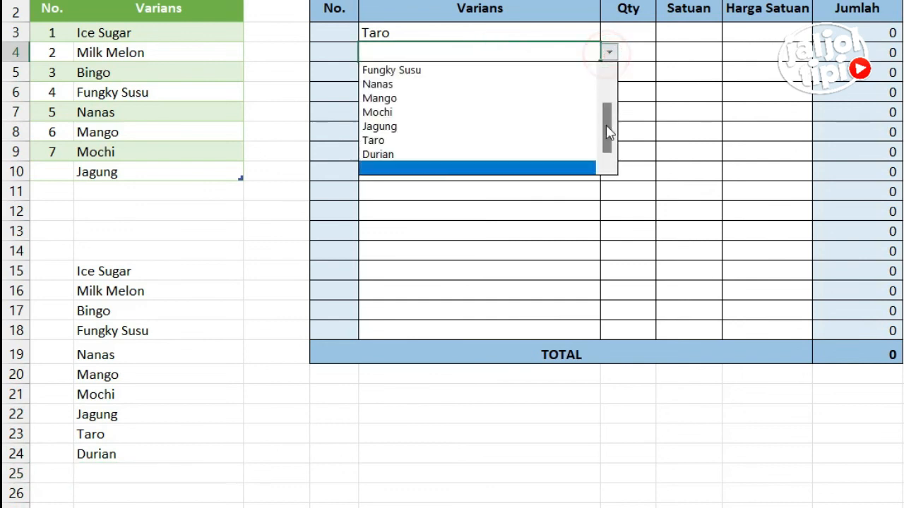
pyautogui.click(605, 125)
pyautogui.click(244, 320)
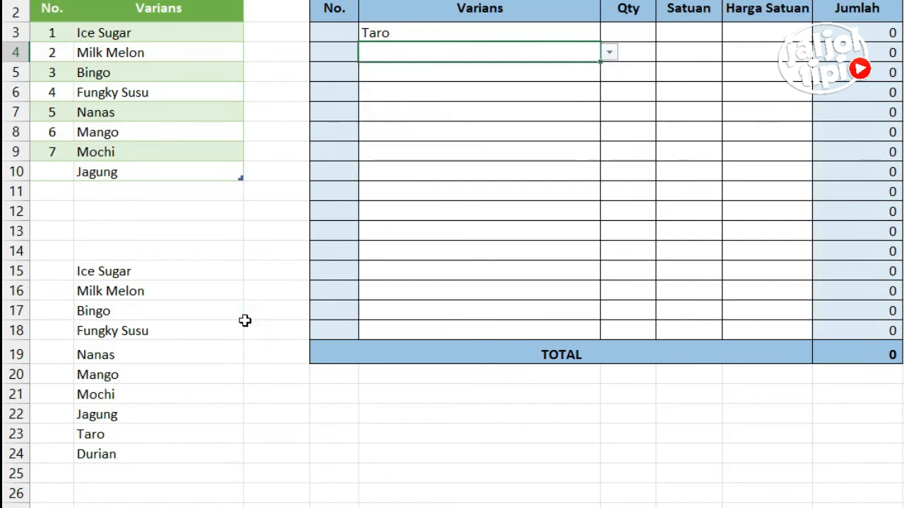